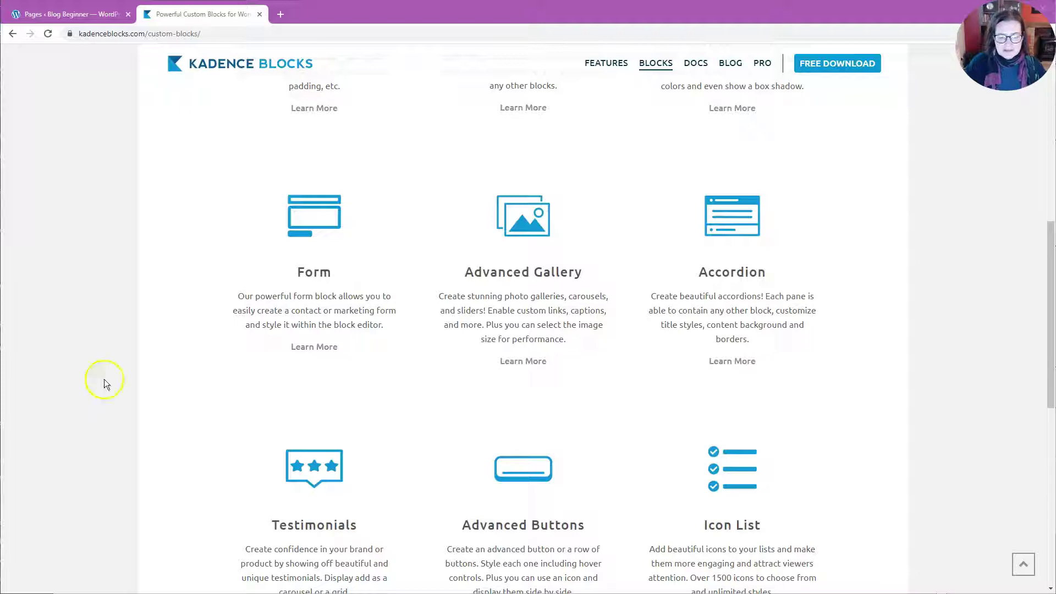
Scroll the Kadence custom blocks page to the Form block card, then go back to the WordPress Dashboard.
scroll(295, 358, "up", 3)
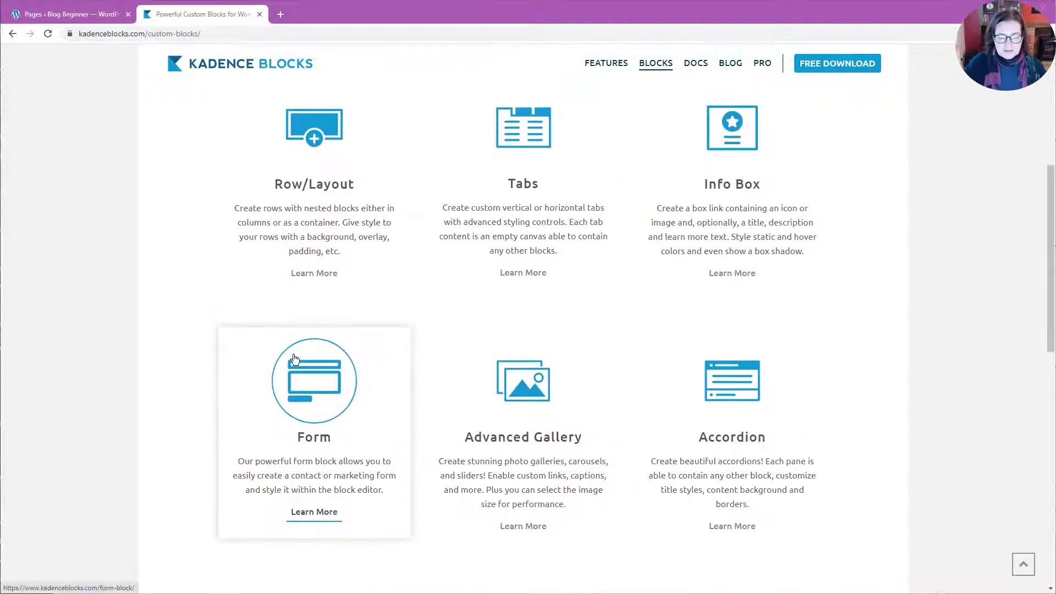
scroll(295, 358, "up", 3)
scroll(295, 358, "down", 2)
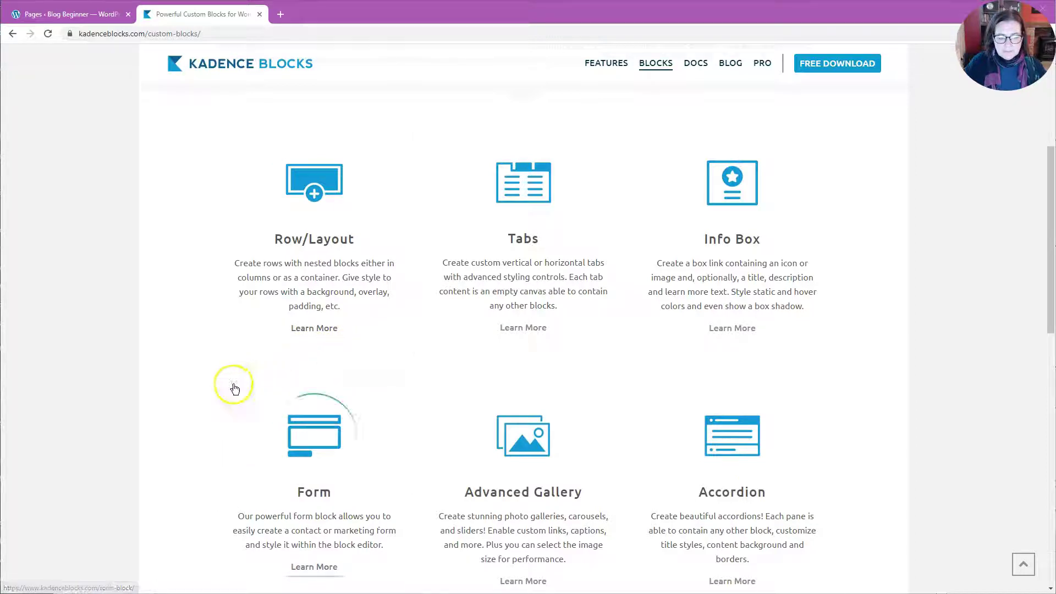
scroll(204, 398, "down", 2)
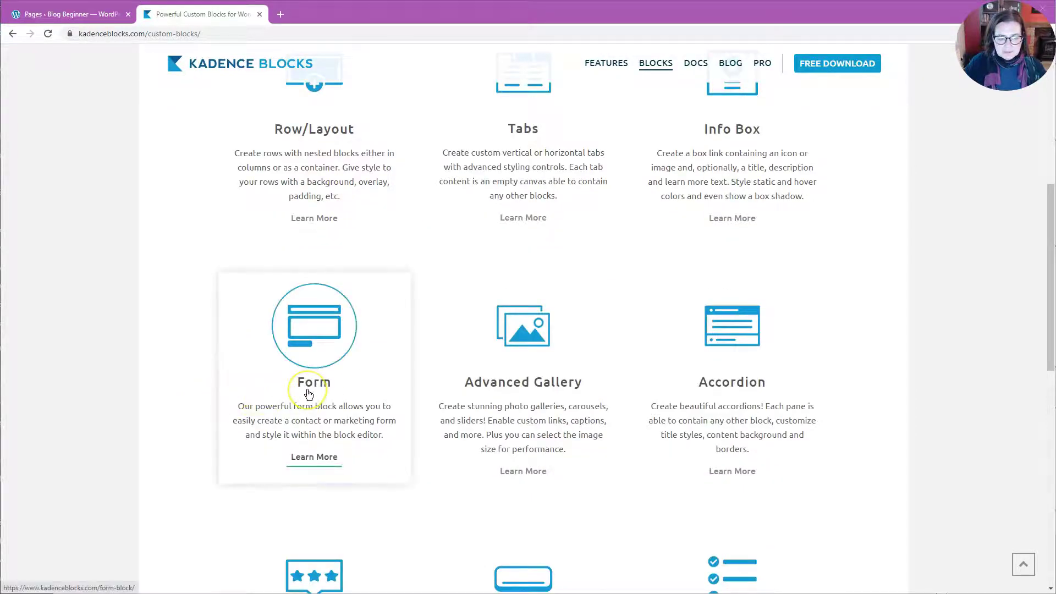
left_click(358, 405)
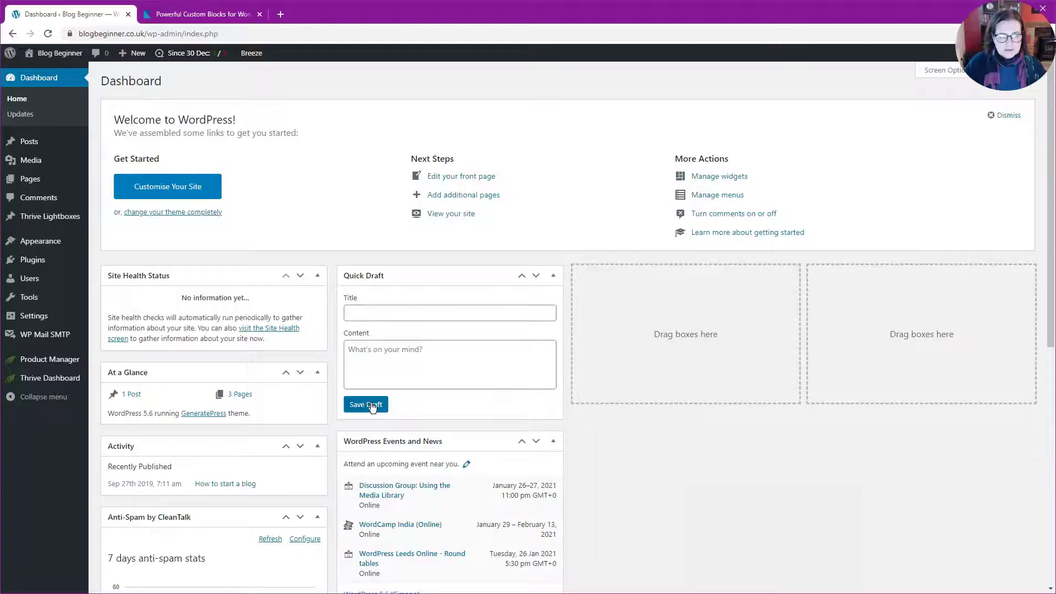
Search the plugin directory for 'kadence', then install and activate Gutenberg Blocks by Kadence Blocks.
left_click(372, 405)
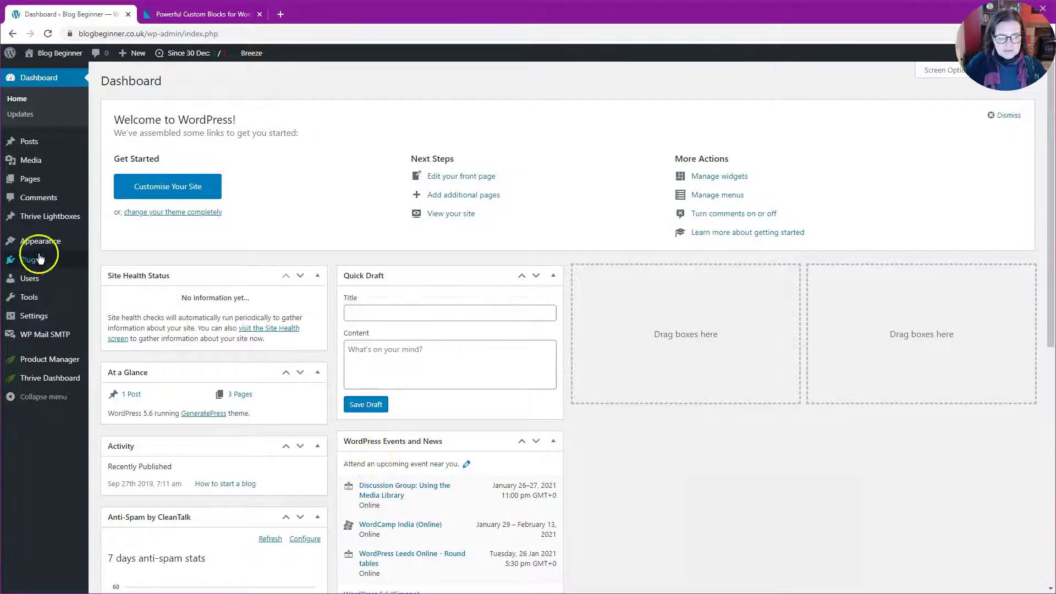
mouse_move(28, 260)
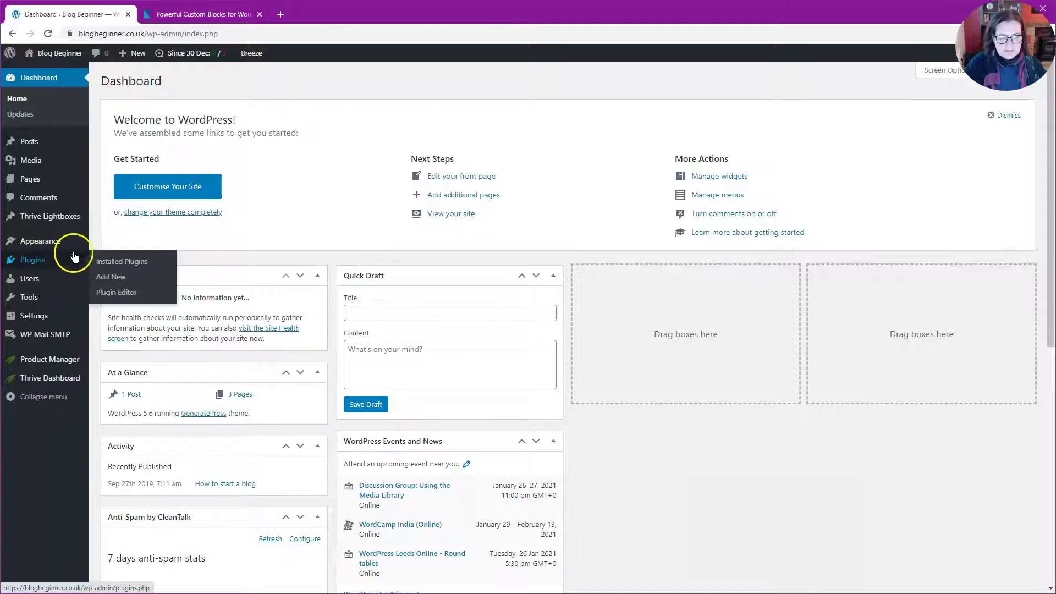
left_click(107, 277)
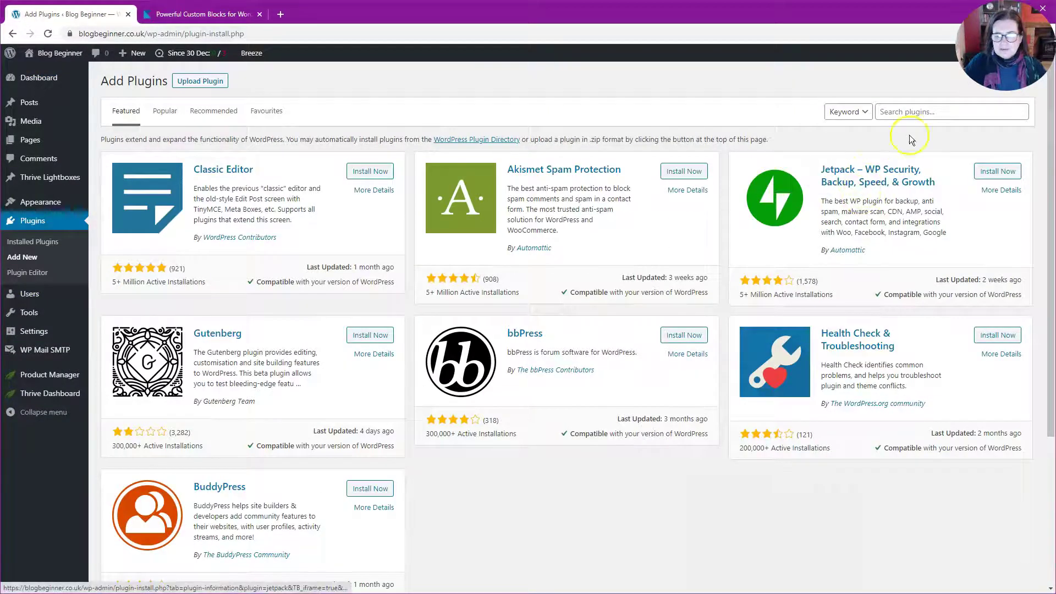
left_click(909, 110)
type("kadence")
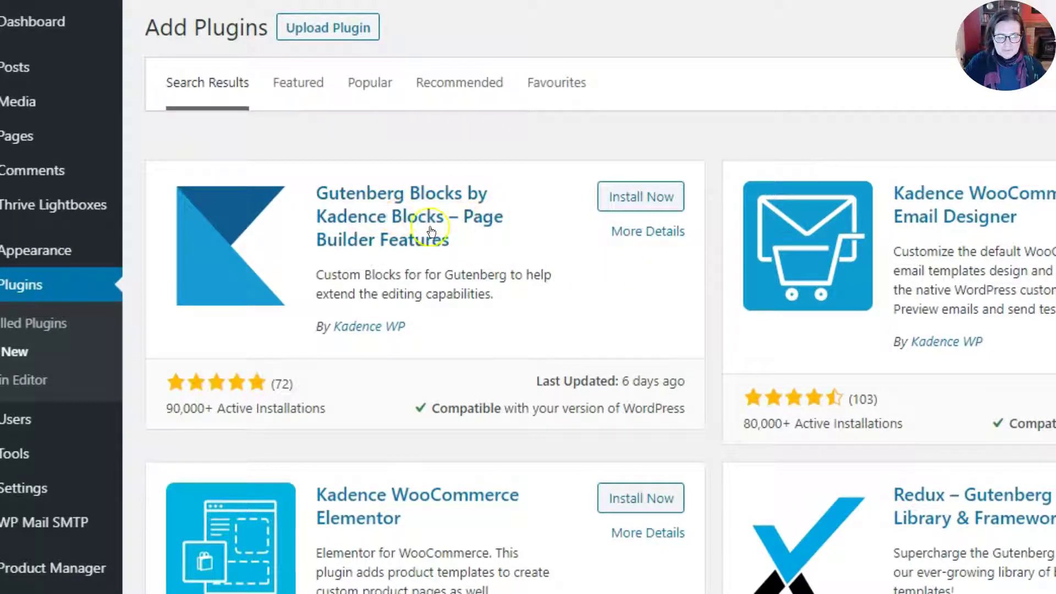
left_click(642, 196)
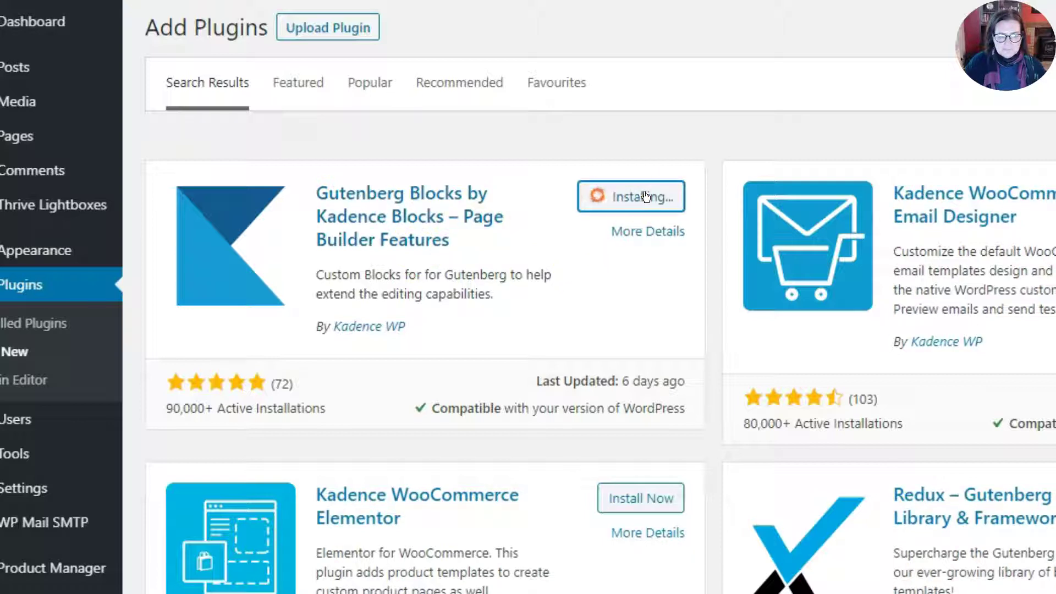
left_click(646, 196)
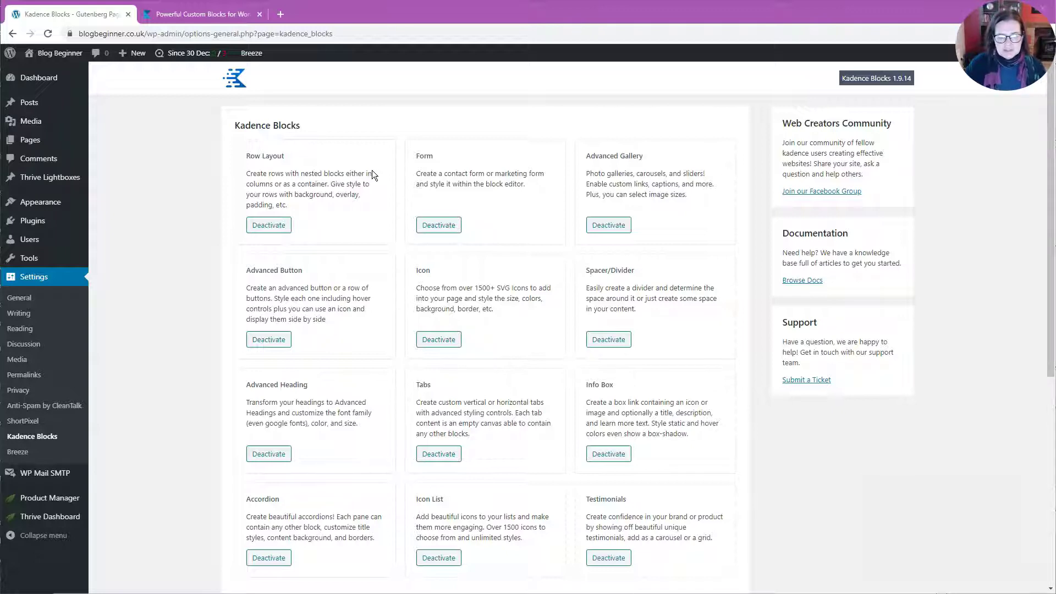
Deactivate the Row Layout, Advanced Gallery, Spacer/Divider, Icon and Advanced Button blocks.
left_click(361, 204)
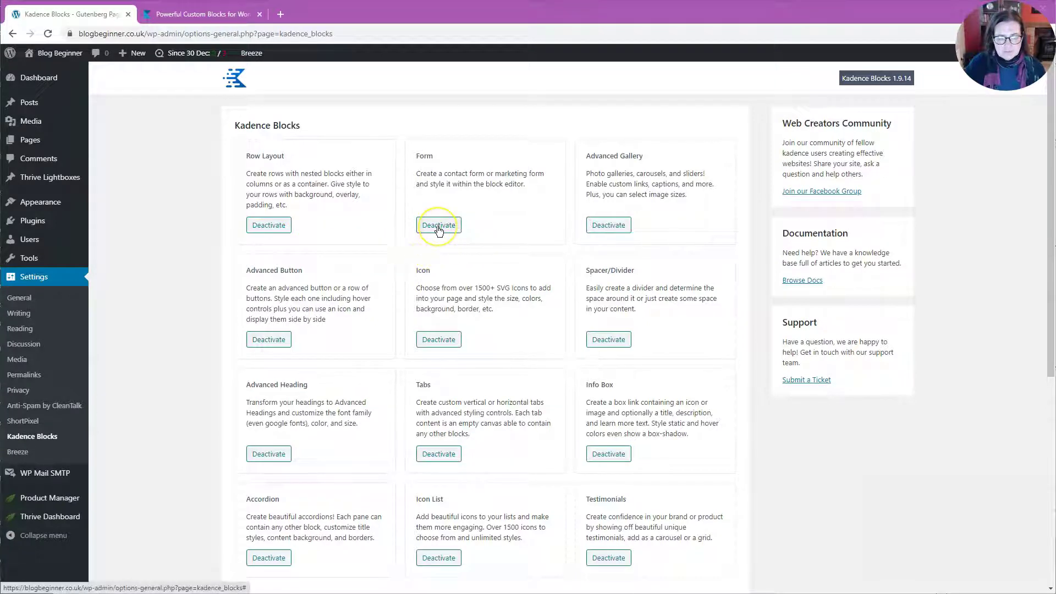
left_click(287, 225)
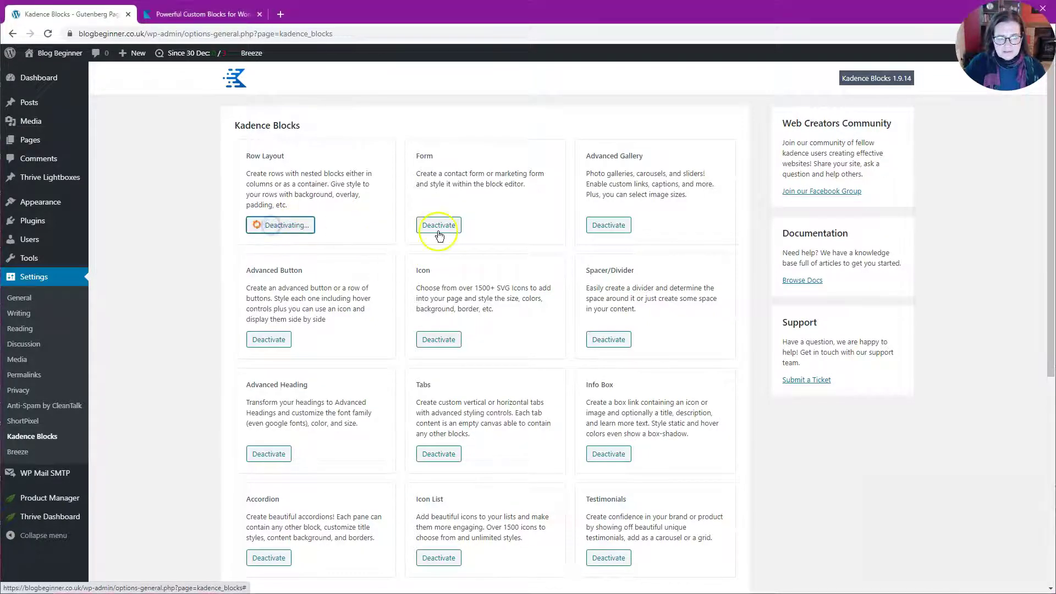
left_click(604, 226)
left_click(608, 339)
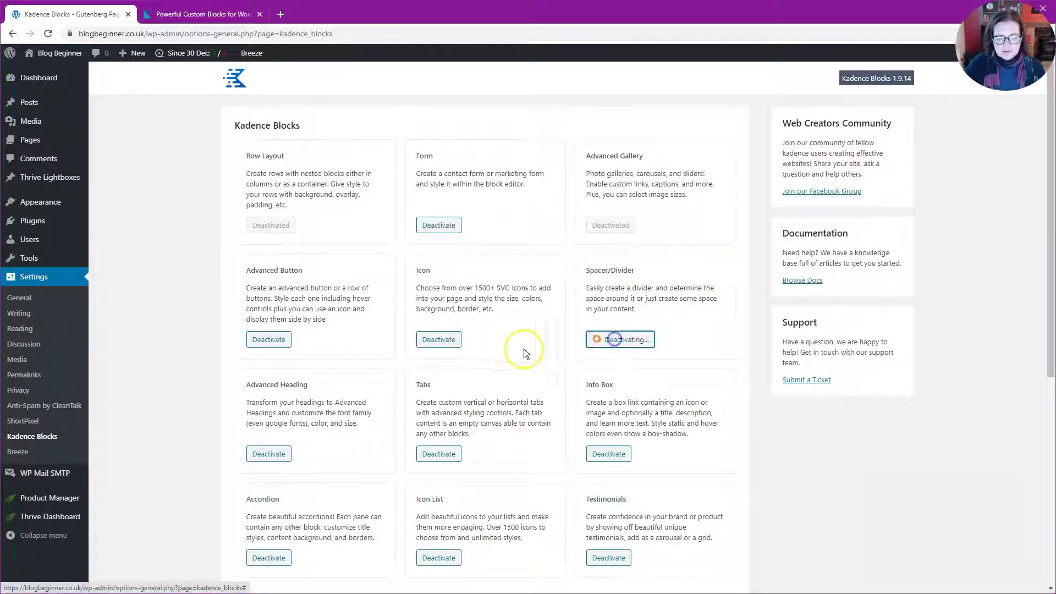
left_click(440, 339)
left_click(282, 339)
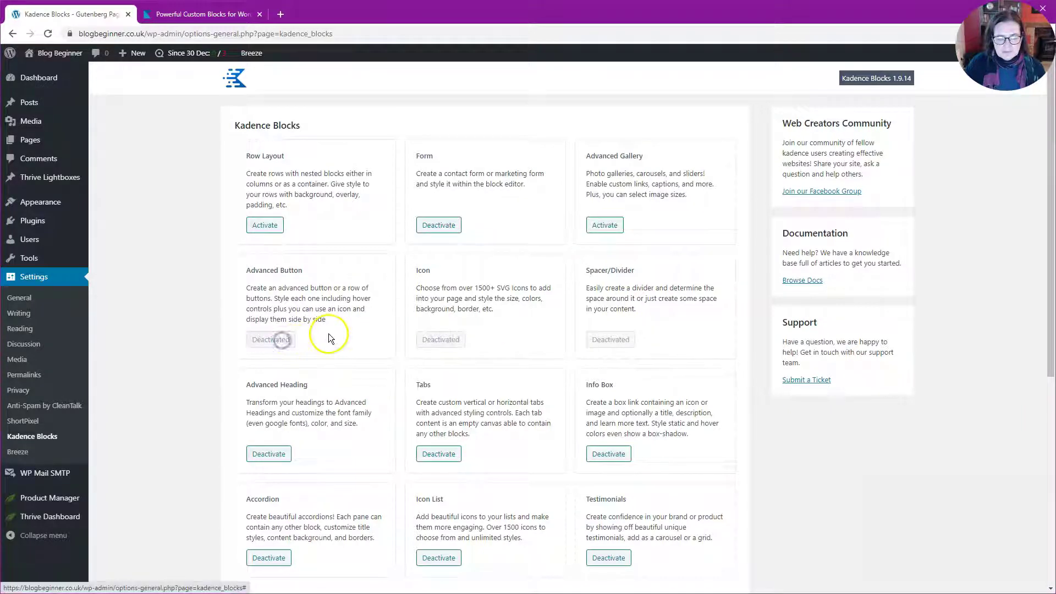
scroll(329, 333, "down", 3)
Deactivate the Advanced Heading, Tabs, Info Box, Testimonials, Icon List and Accordion blocks.
left_click(269, 289)
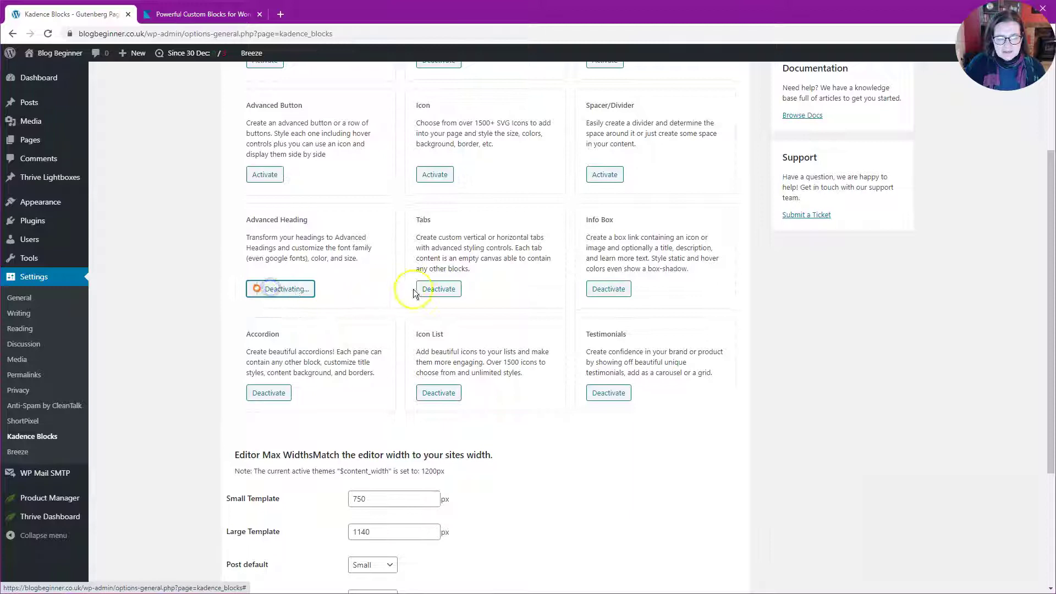
left_click(437, 288)
left_click(604, 285)
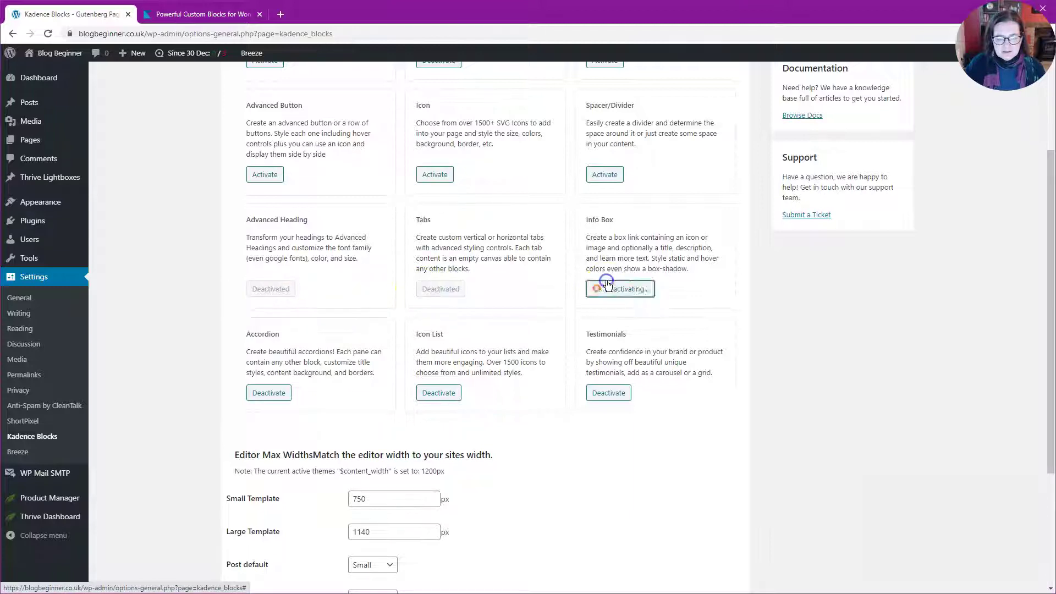
left_click(607, 392)
left_click(450, 400)
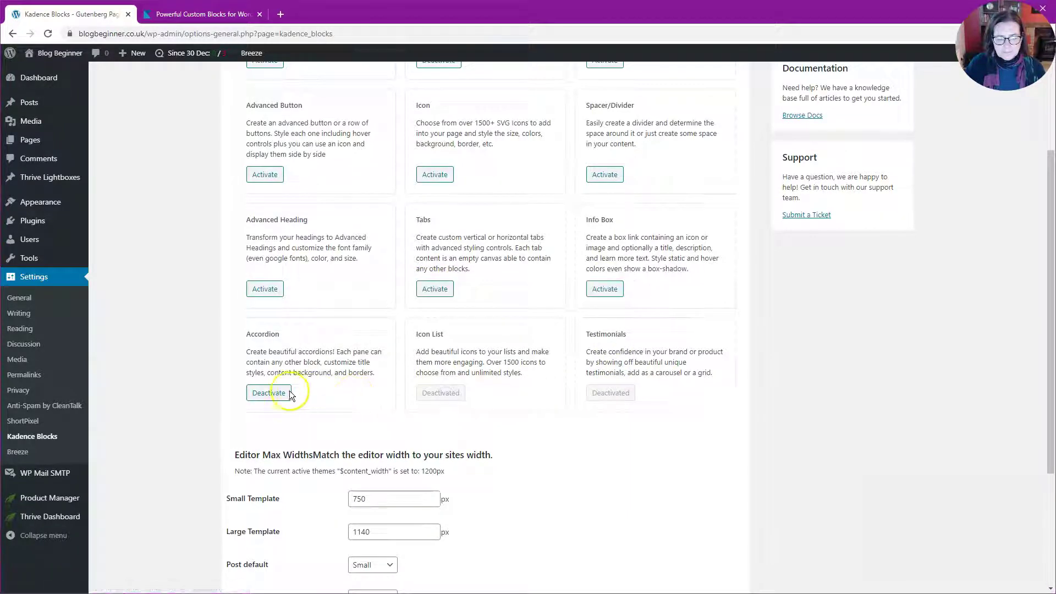
left_click(271, 394)
scroll(352, 394, "up", 3)
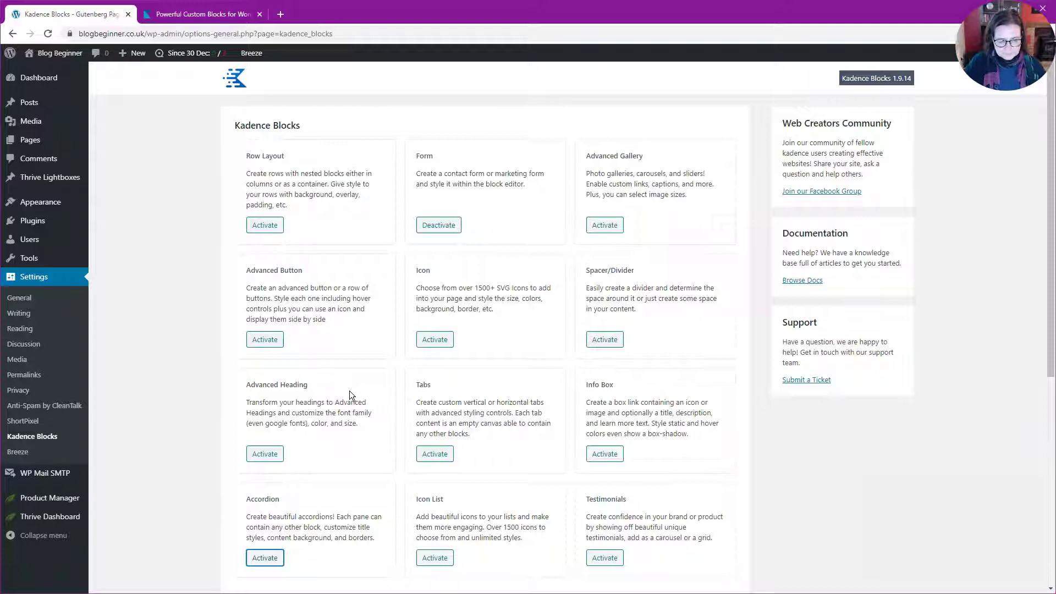
left_click(384, 344)
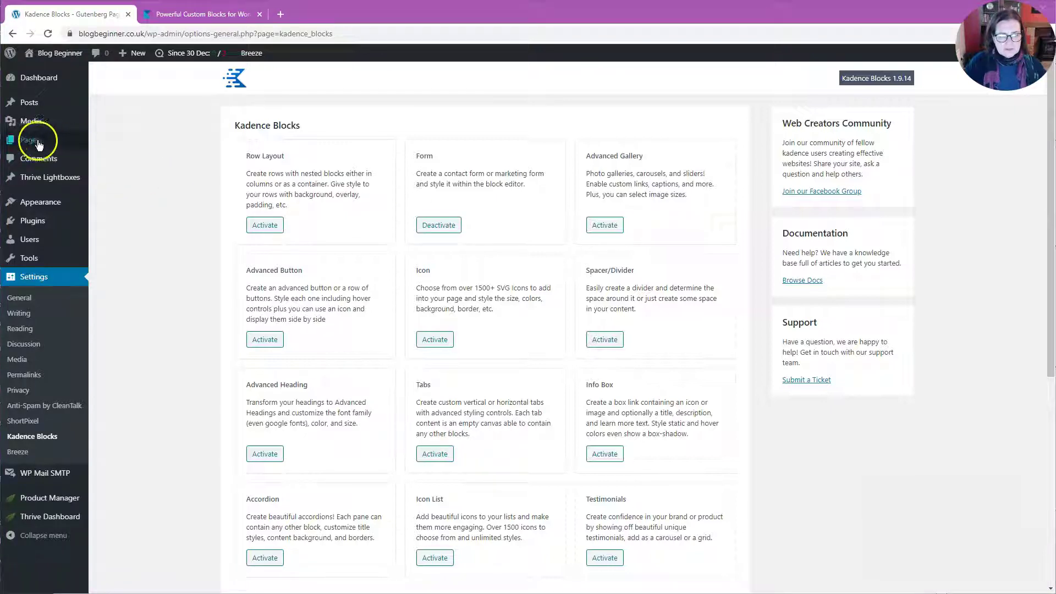
Create a new page titled 'Contact me'.
mouse_move(33, 144)
left_click(116, 159)
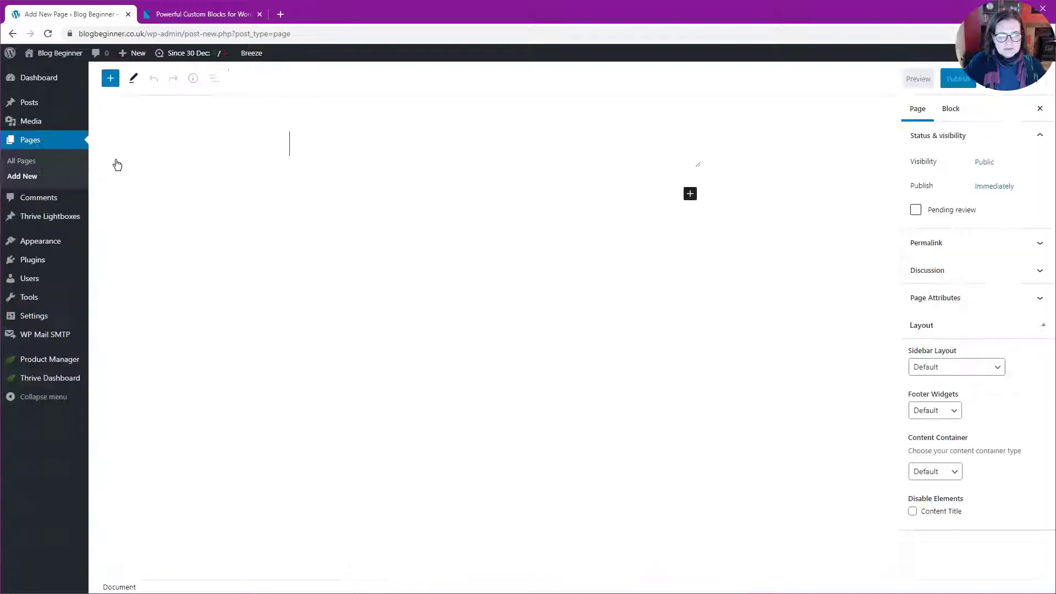
type("C")
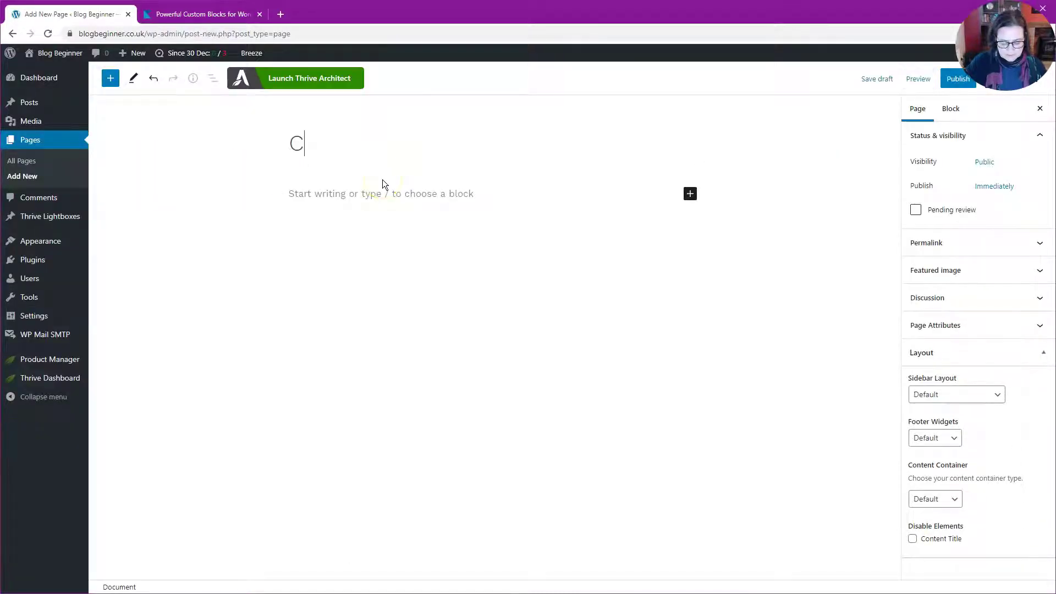
type("ontact me")
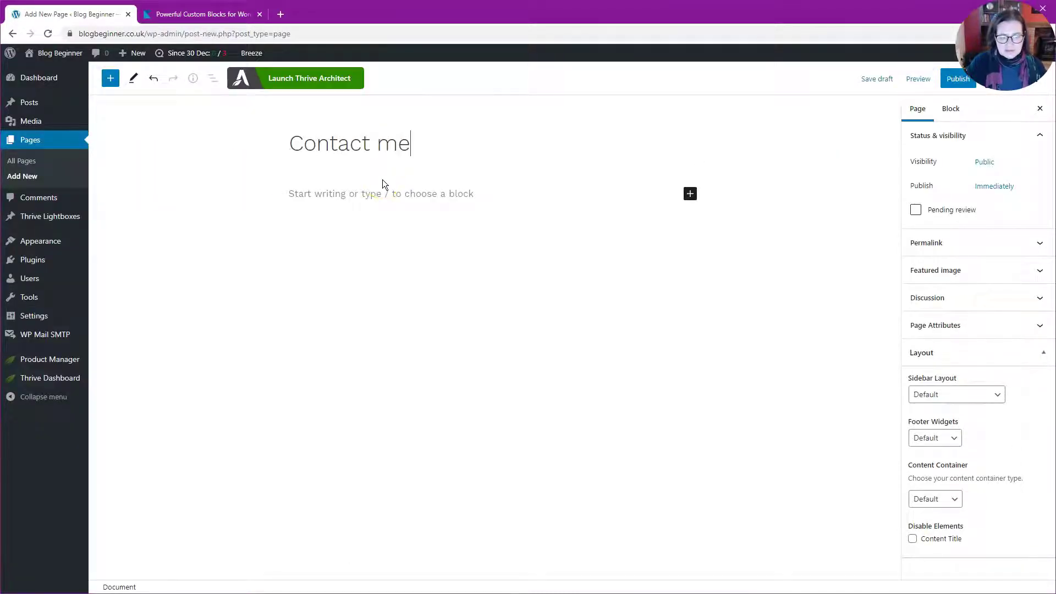
Insert a Kadence Form block with /form as the page's first block and select it.
left_click(359, 191)
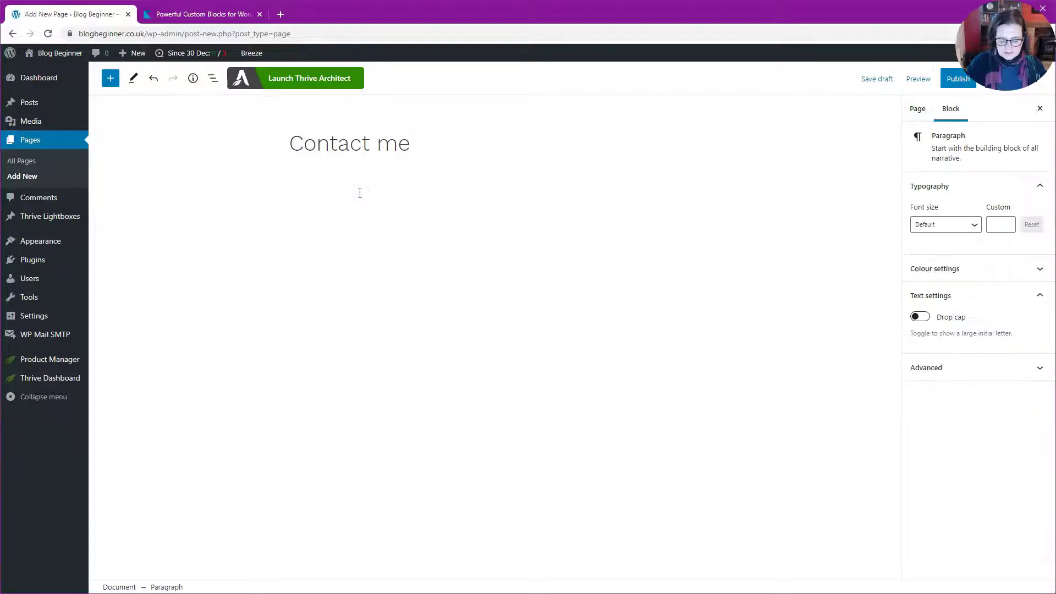
type("/")
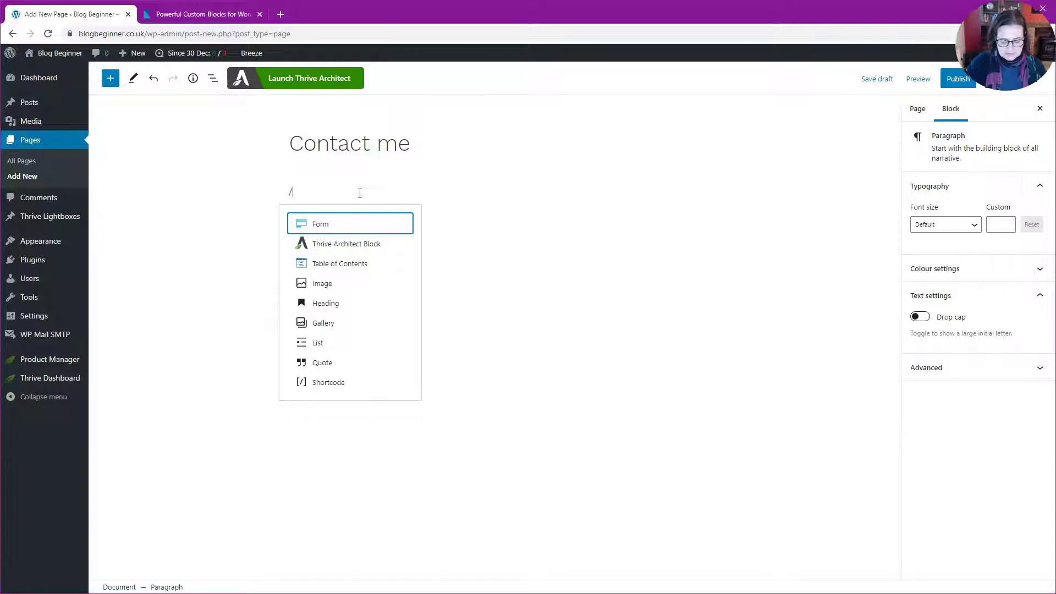
type("form")
key("Return")
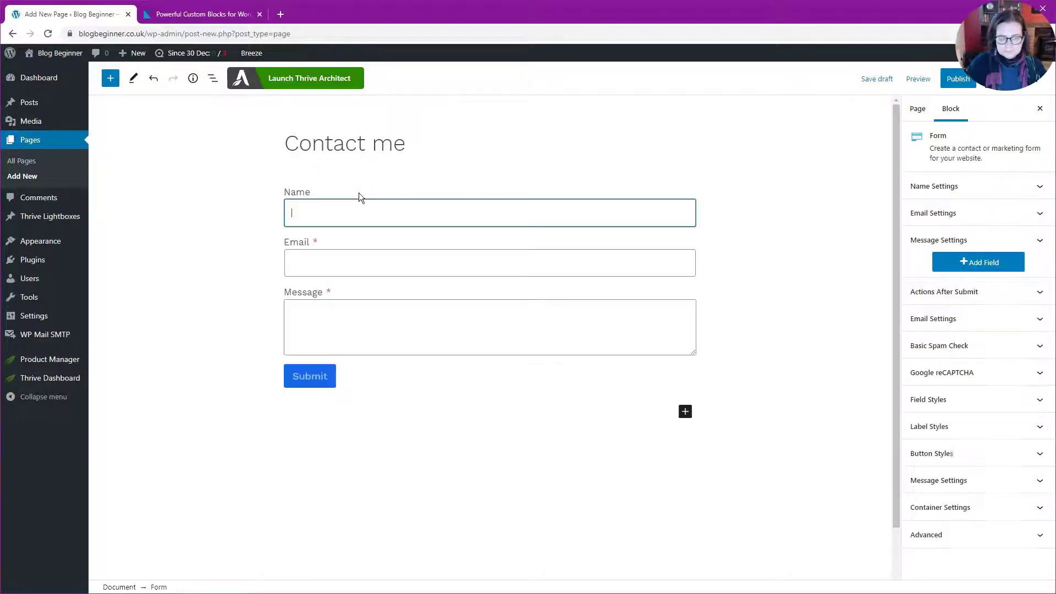
mouse_move(359, 192)
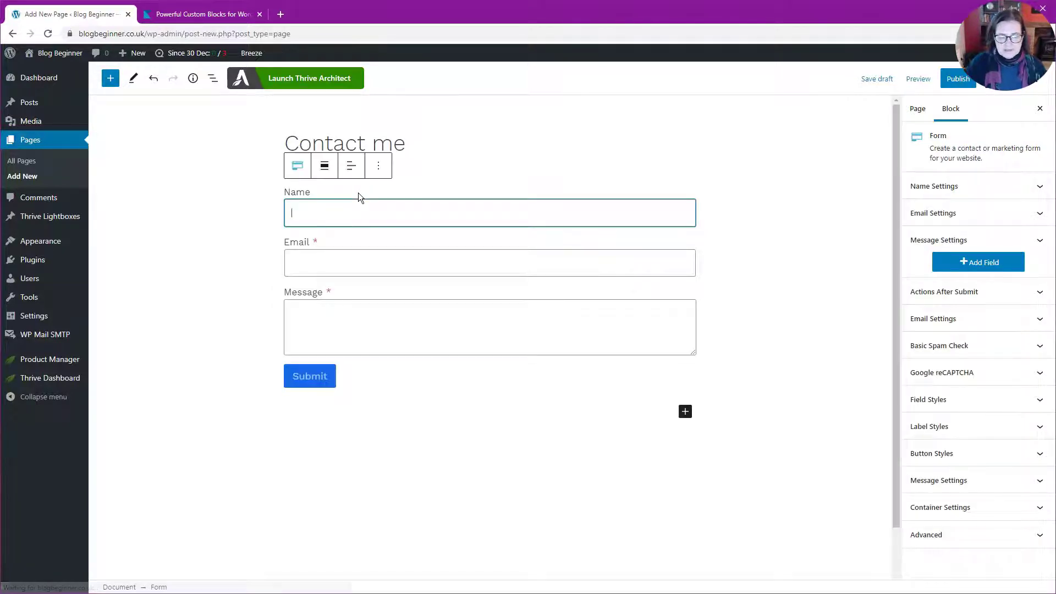
left_click(266, 225)
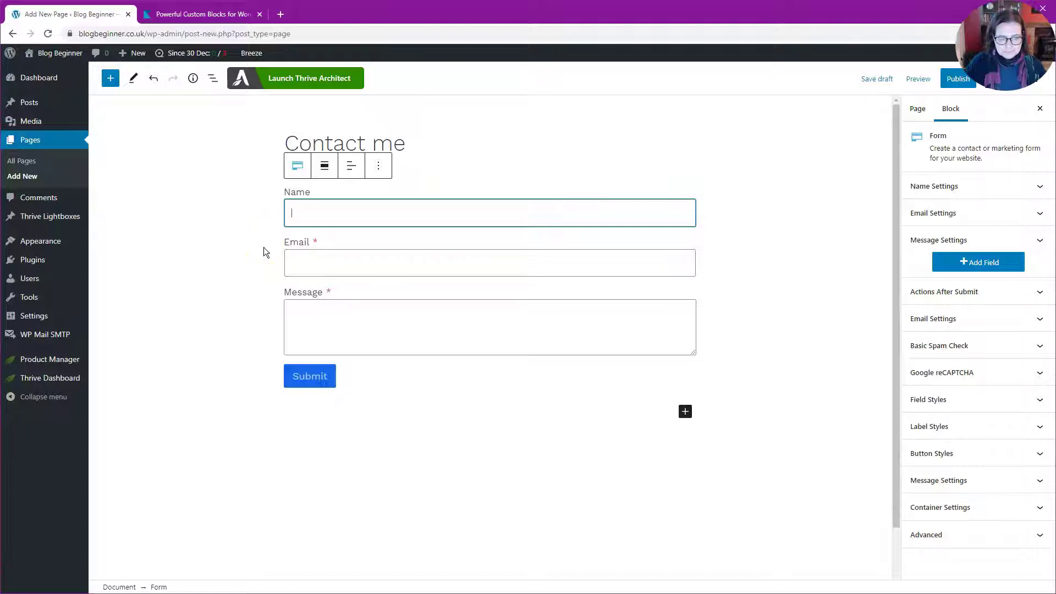
Change the form's Submit button label to 'Send message'.
left_click(242, 229)
left_click(308, 379)
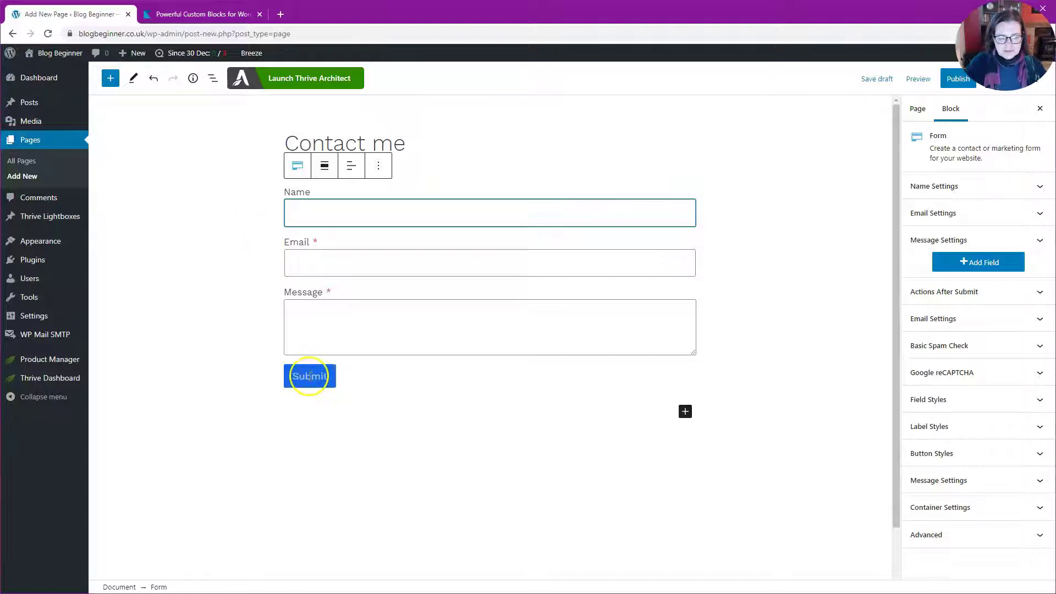
double_click(308, 378)
key("BackSpace")
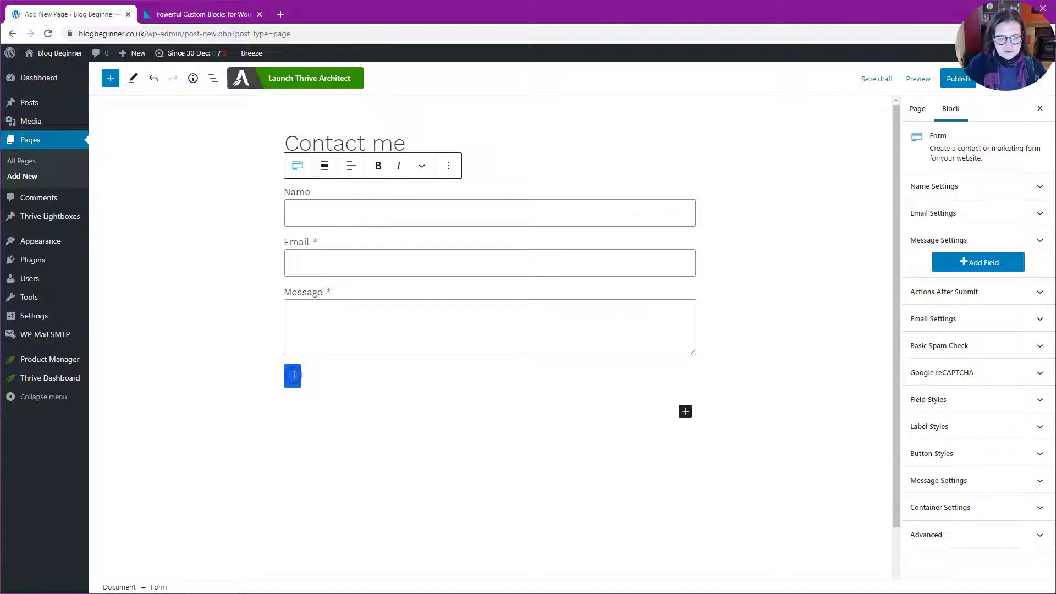
type("Send message")
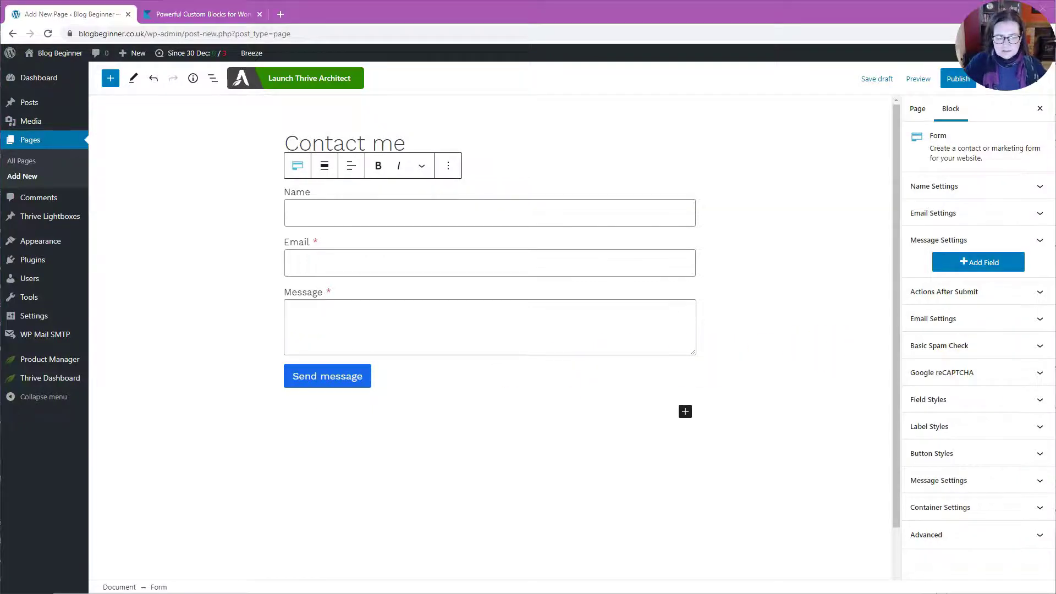
Set the button background in Button Styles to the pink preset F78DA7.
left_click(962, 448)
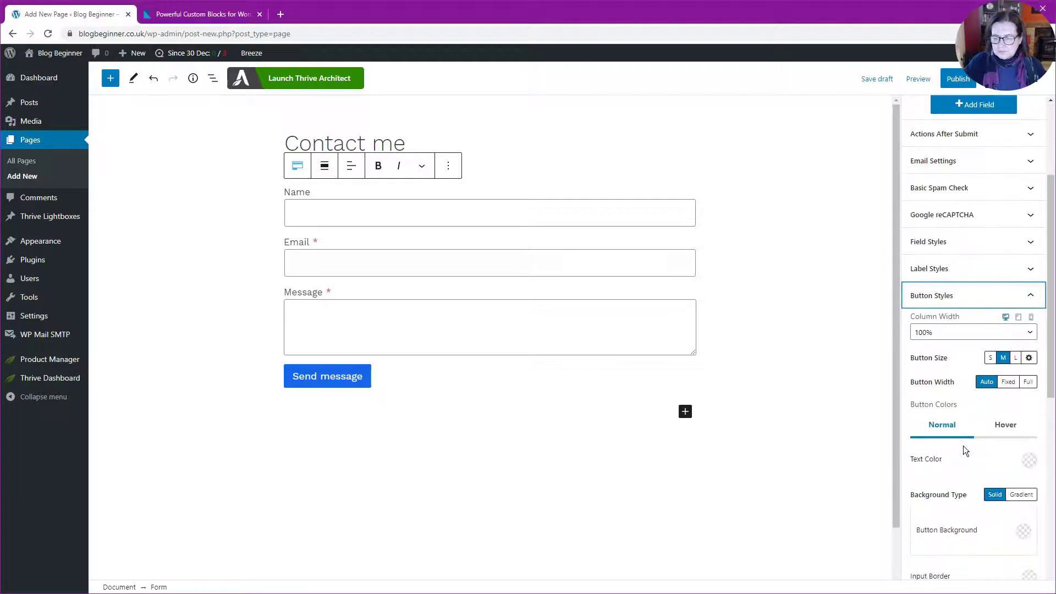
scroll(964, 449, "down", 2)
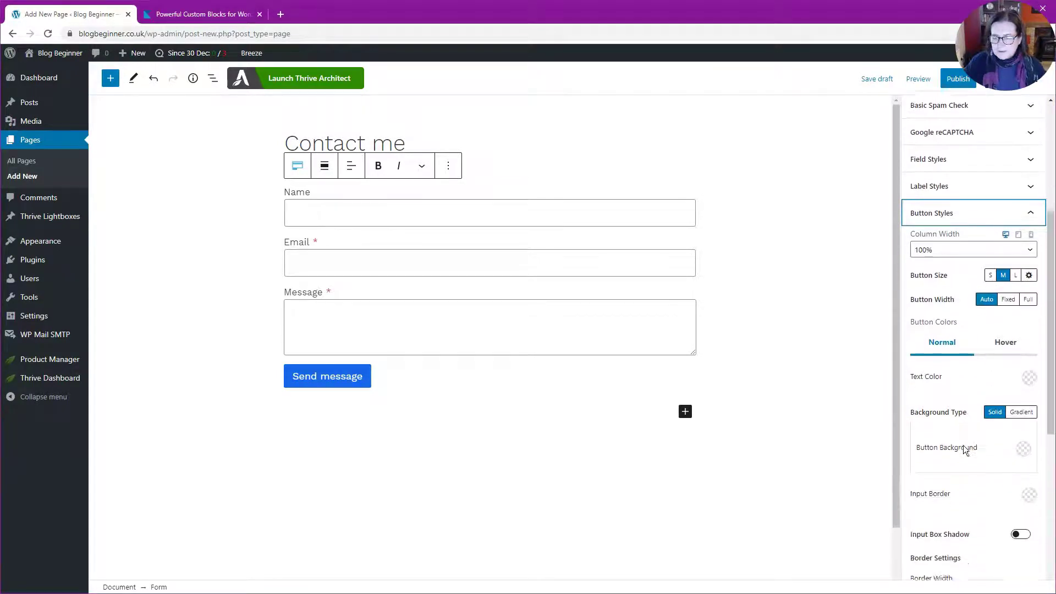
left_click(1014, 434)
left_click(1023, 422)
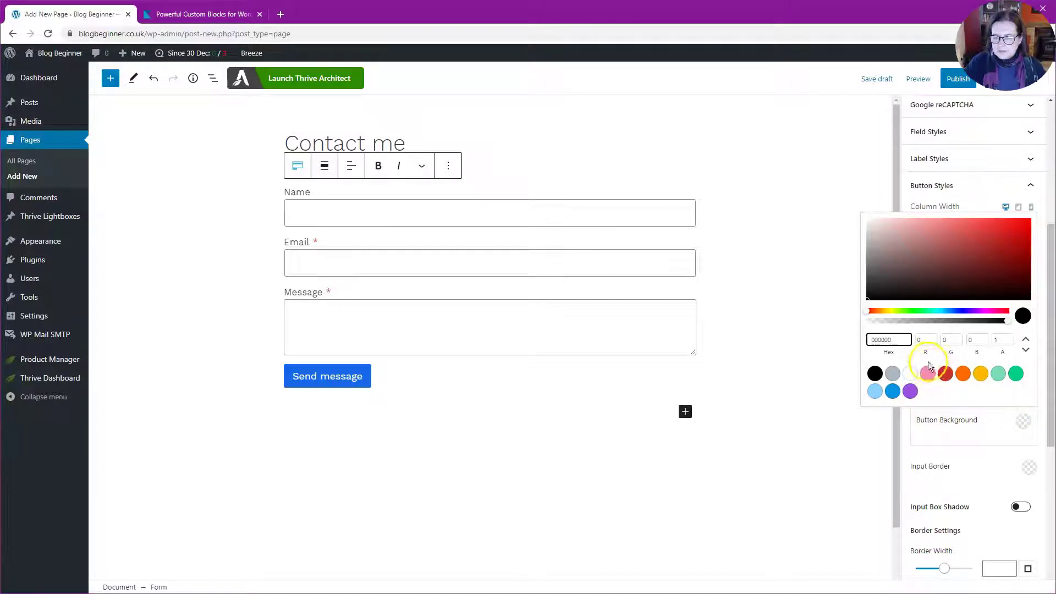
left_click(928, 374)
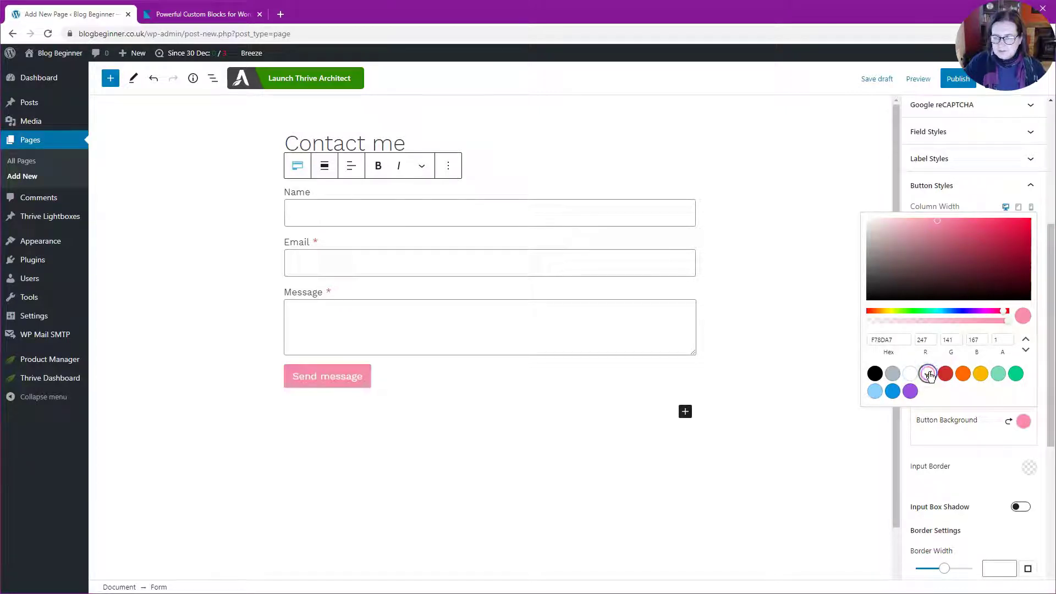
left_click(975, 467)
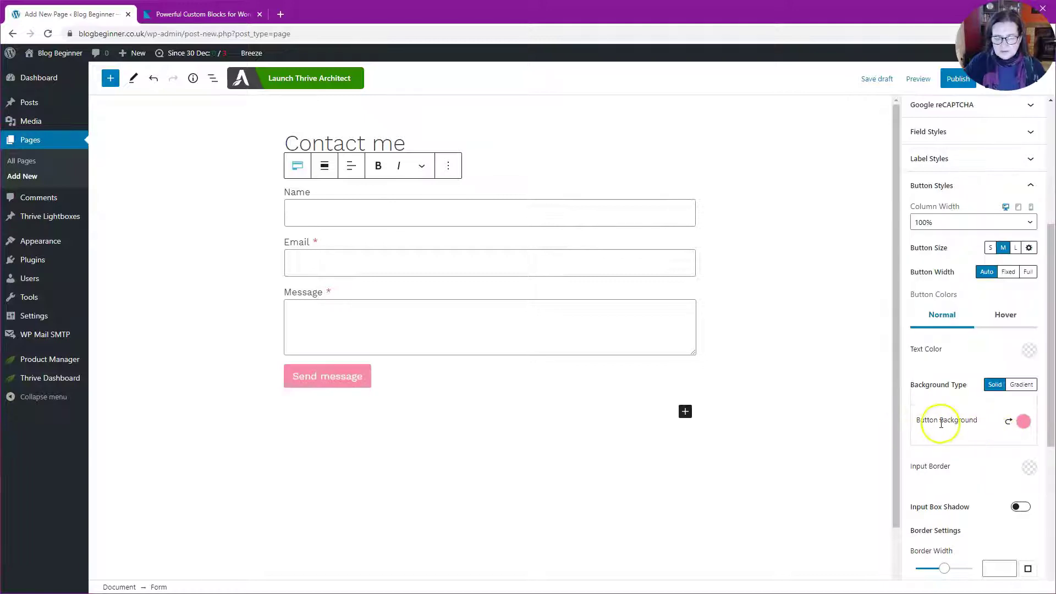
scroll(921, 421, "up", 2)
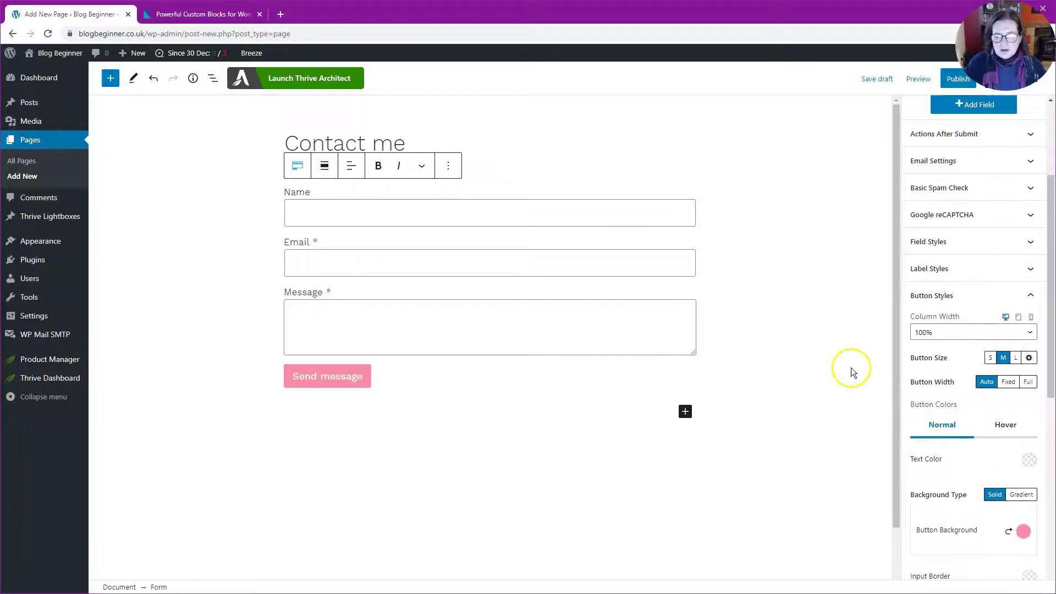
Add a new required form field labelled 'Telephone number'.
scroll(951, 291, "up", 3)
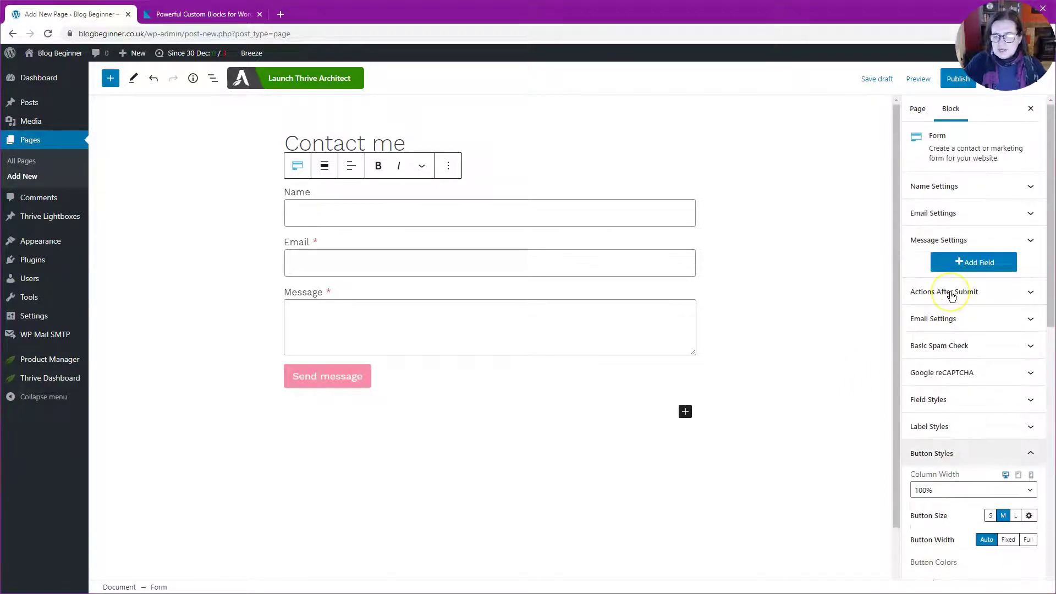
left_click(971, 264)
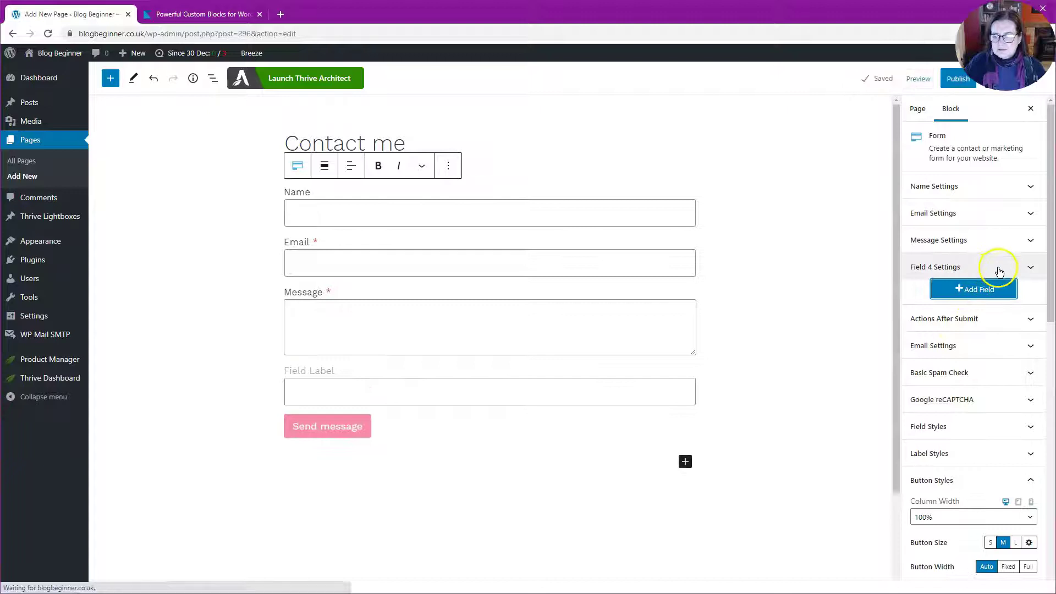
left_click(998, 269)
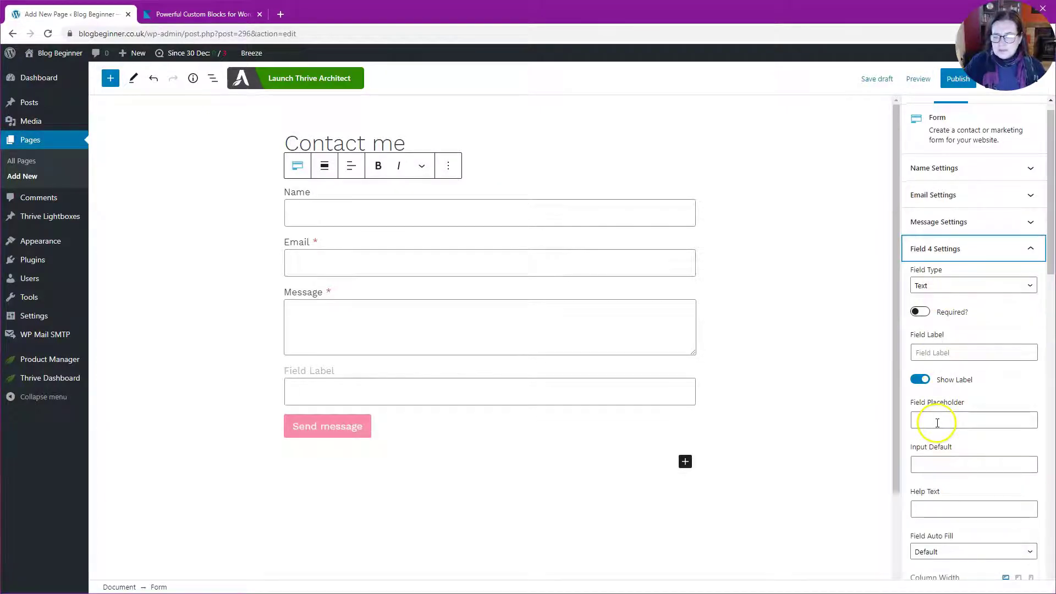
left_click(936, 353)
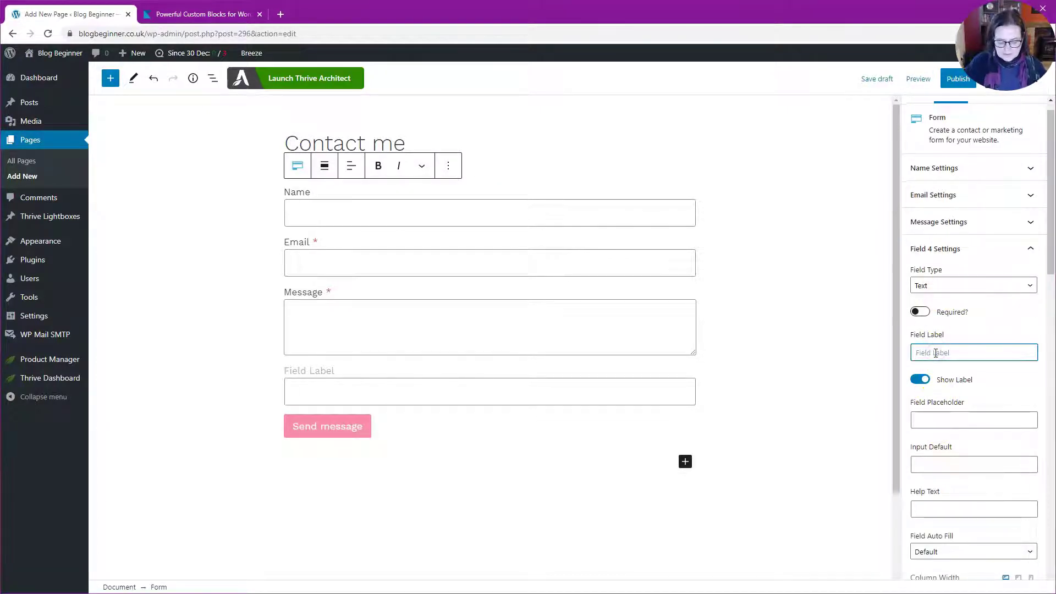
type("Telep")
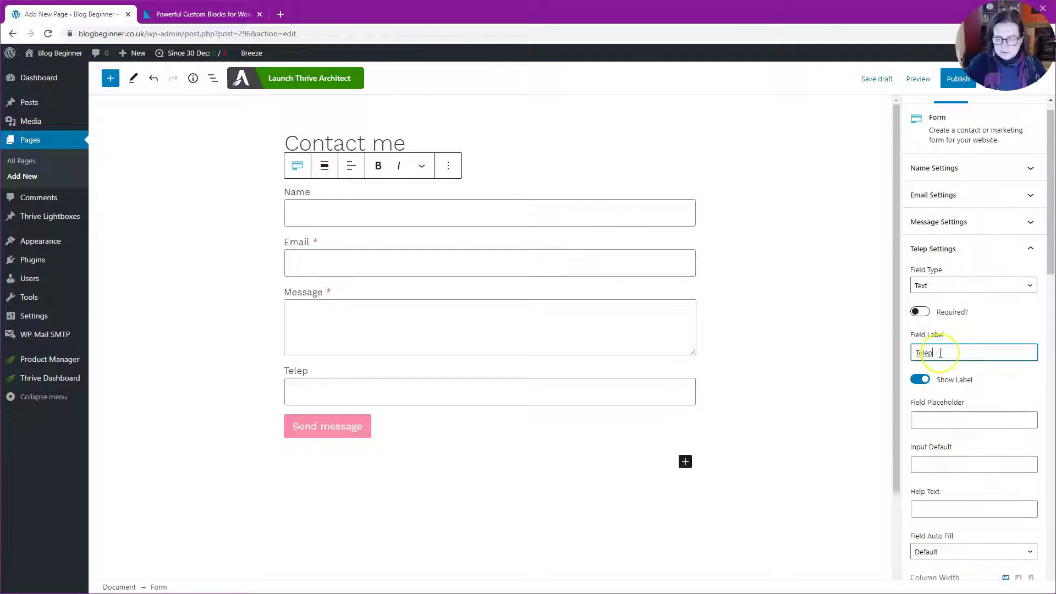
type("hone number")
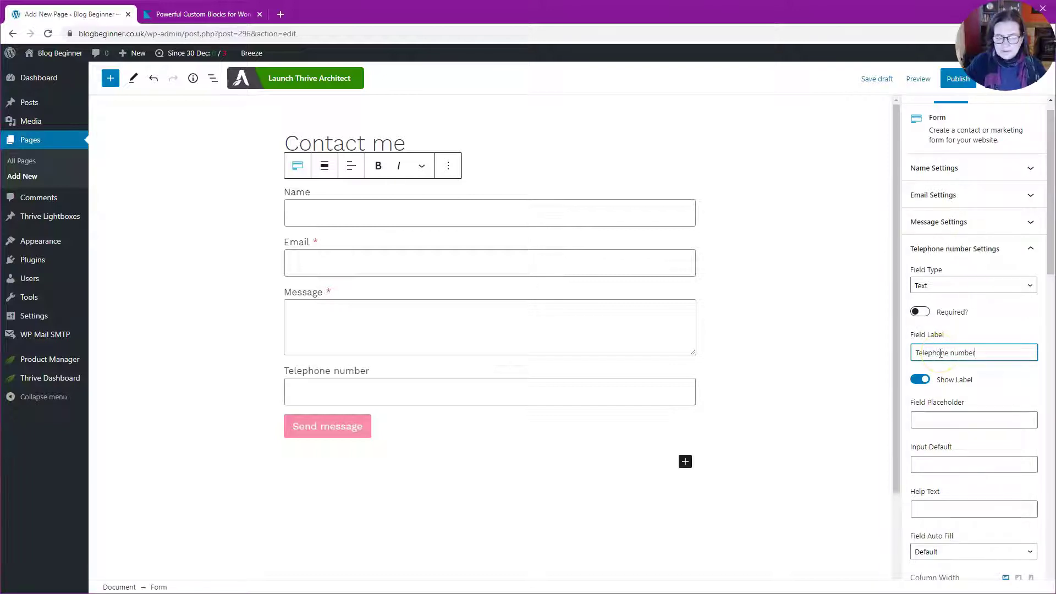
left_click(920, 312)
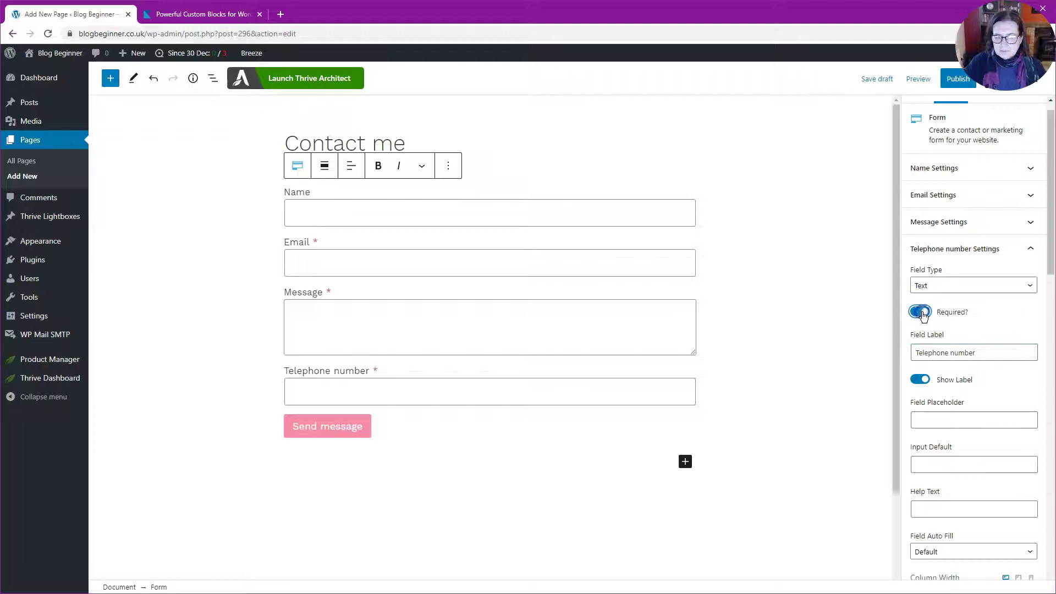
Move the Telephone number field up twice so it sits between Name and Email.
left_click(646, 383)
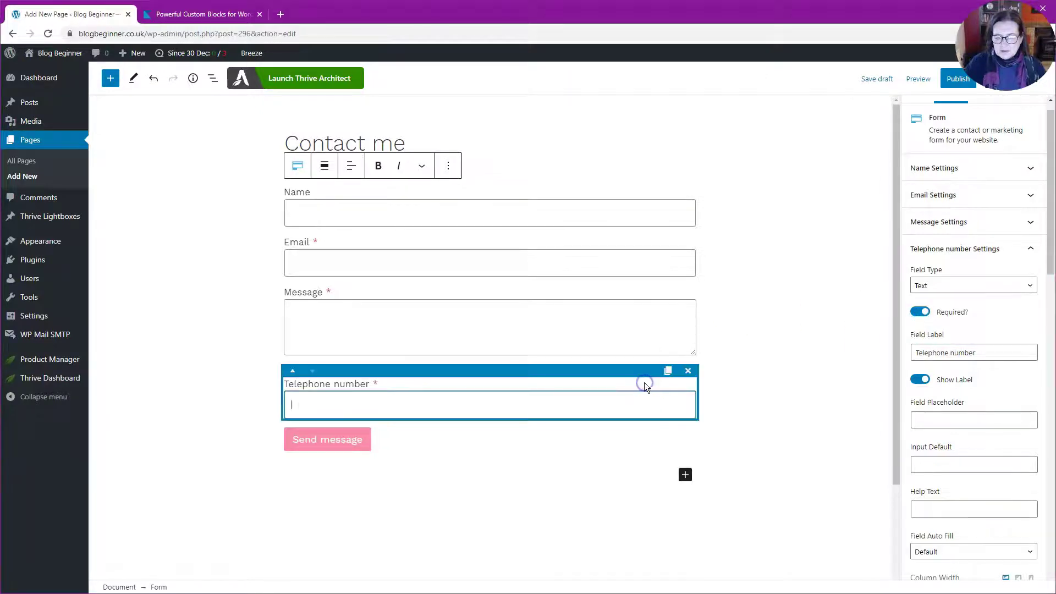
left_click(293, 372)
left_click(293, 295)
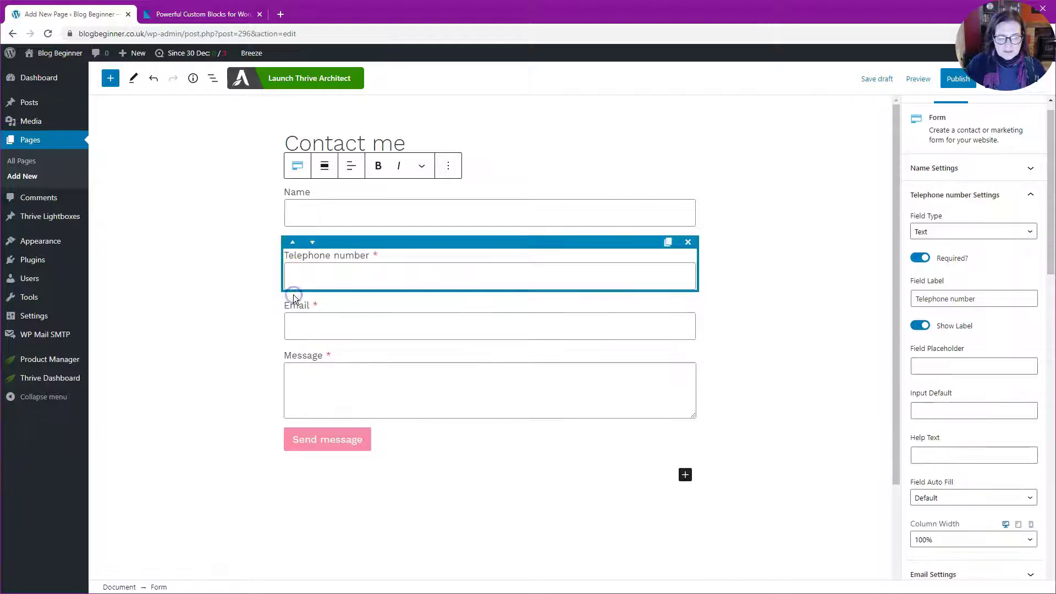
left_click(202, 279)
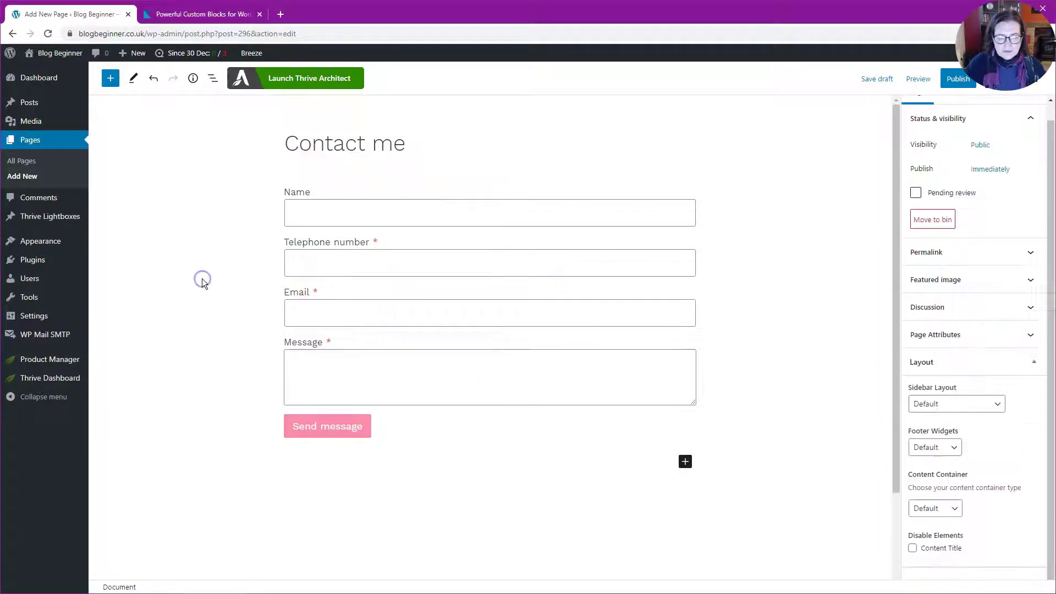
left_click(543, 261)
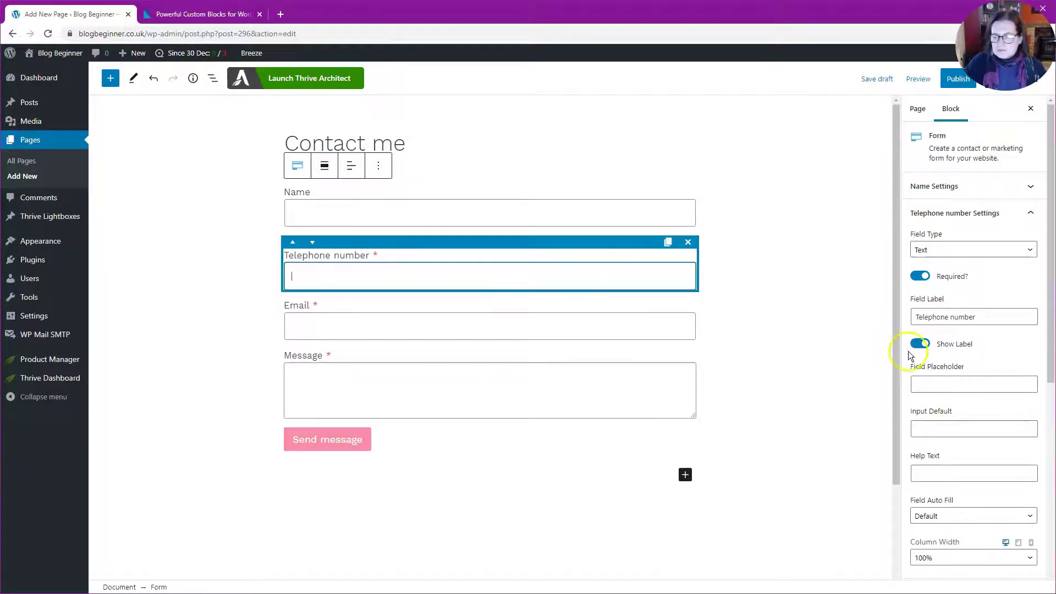
left_click(801, 376)
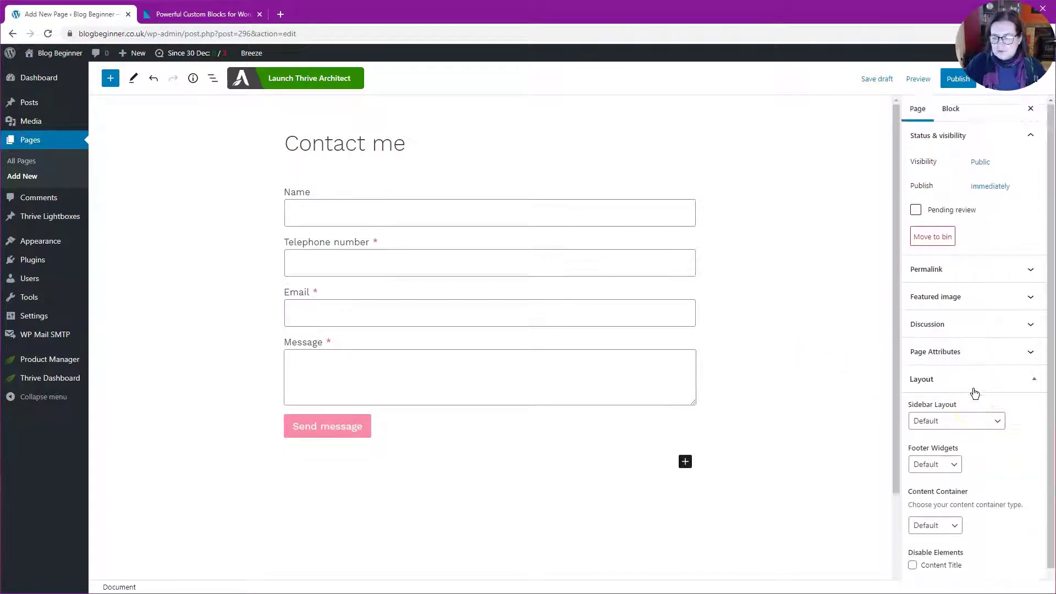
Select the form via its Email field and expand, then collapse, its Message Settings panel.
left_click(1032, 362)
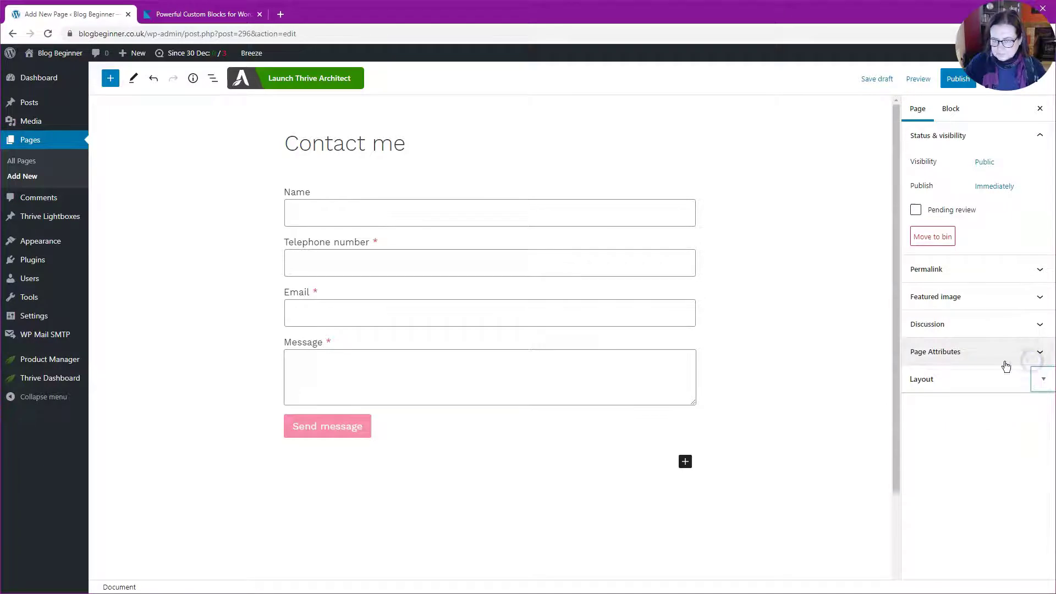
left_click(632, 322)
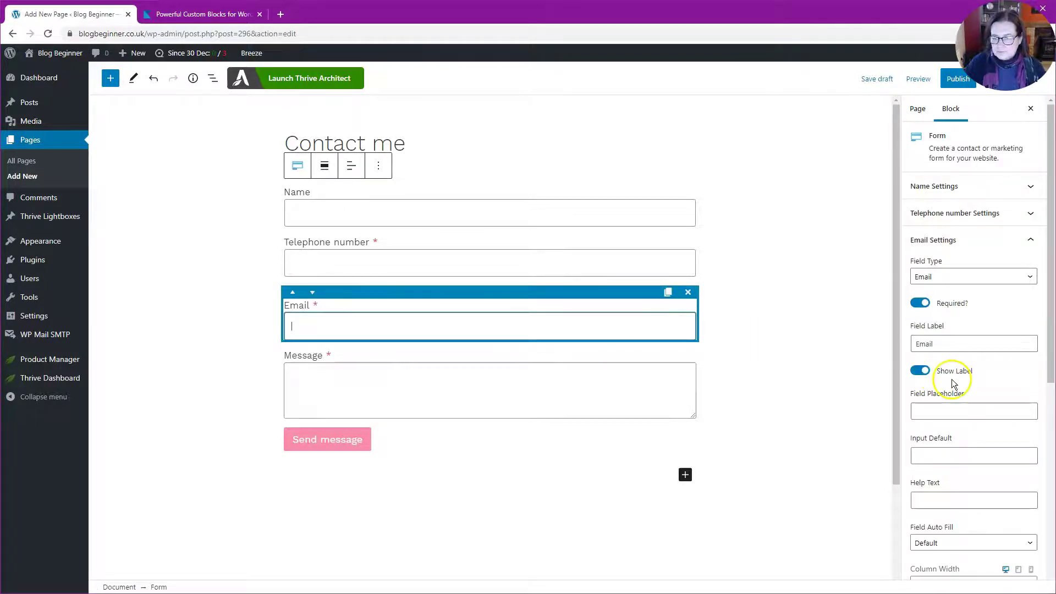
scroll(954, 393, "down", 7)
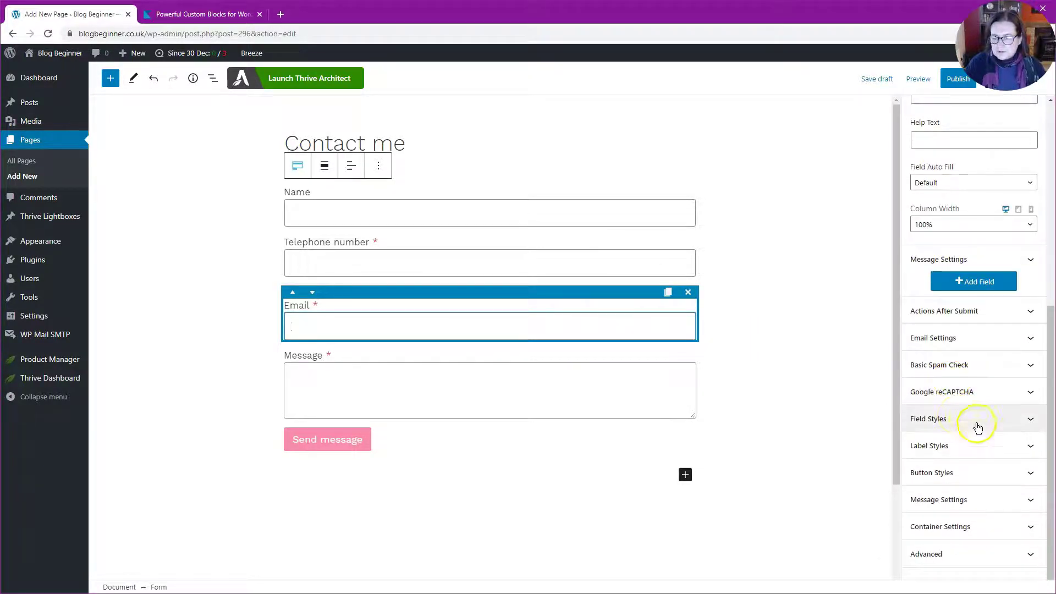
left_click(978, 500)
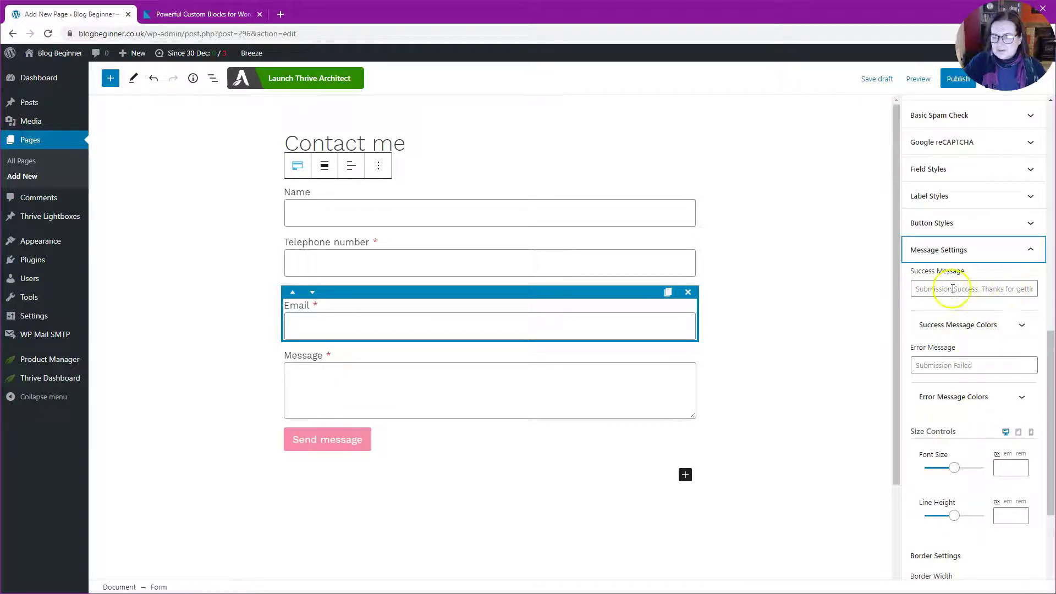
left_click(981, 253)
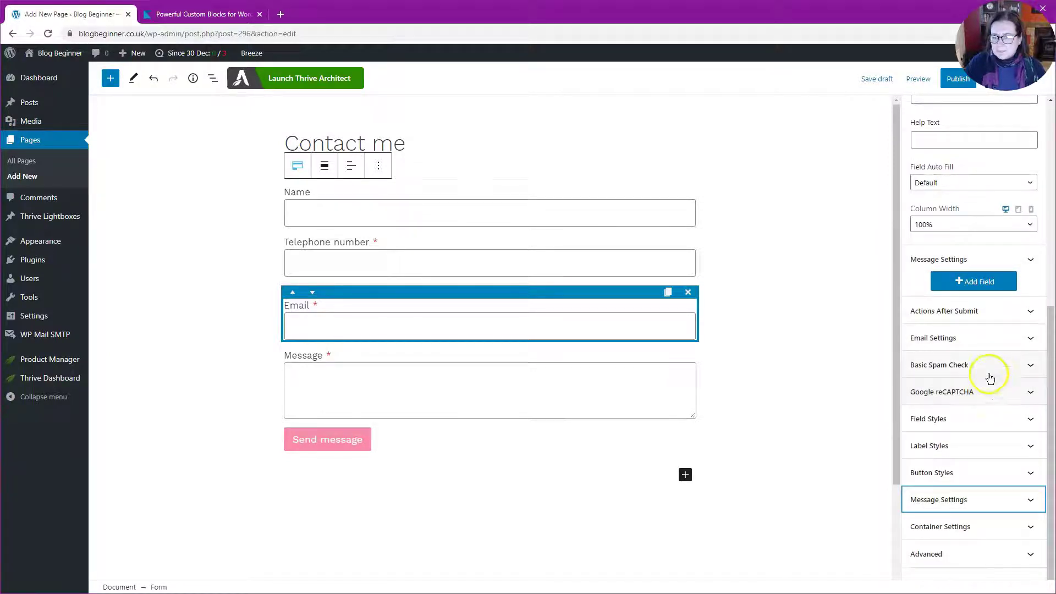
In Email Settings, enter the recipient email address and an email subject beginning 'Contact'.
left_click(982, 337)
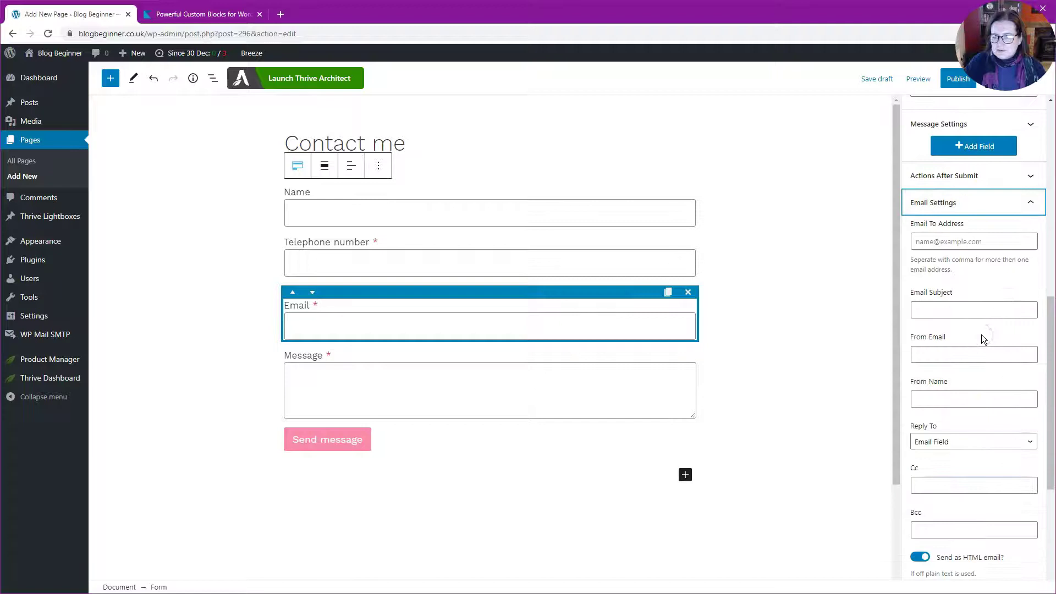
left_click(999, 243)
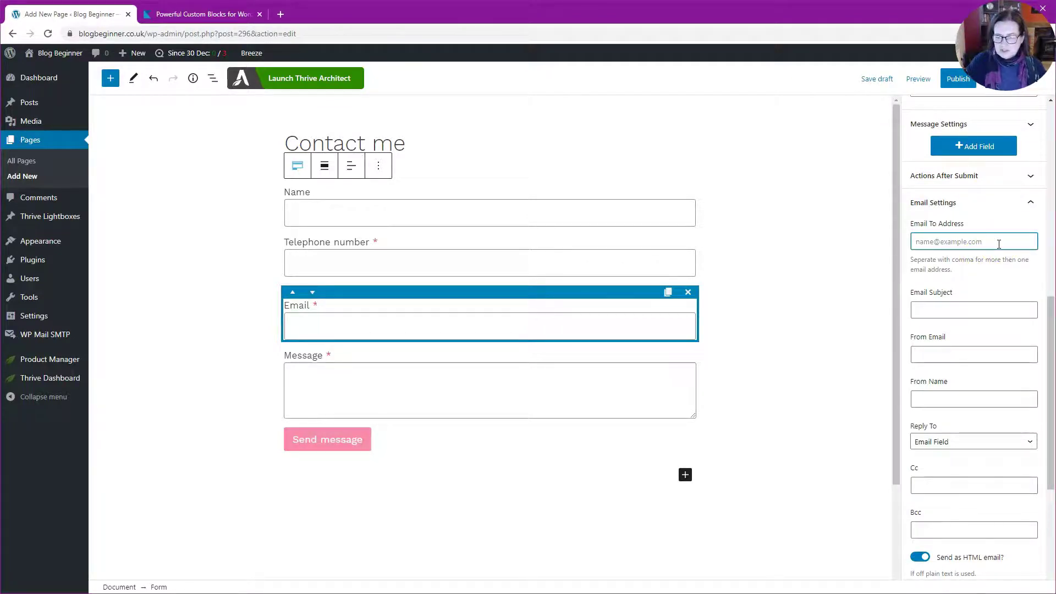
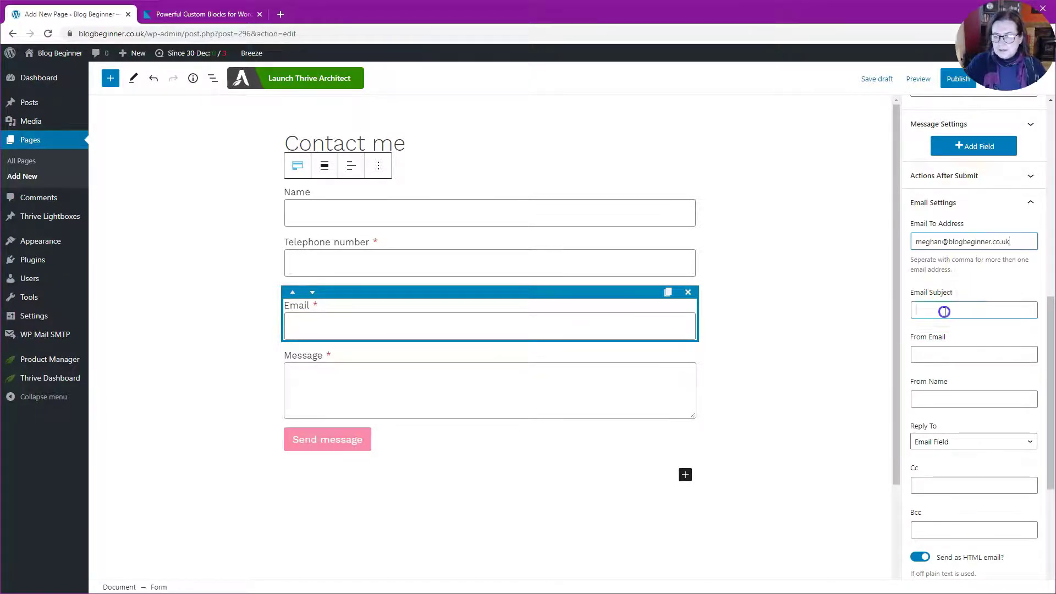
left_click(944, 310)
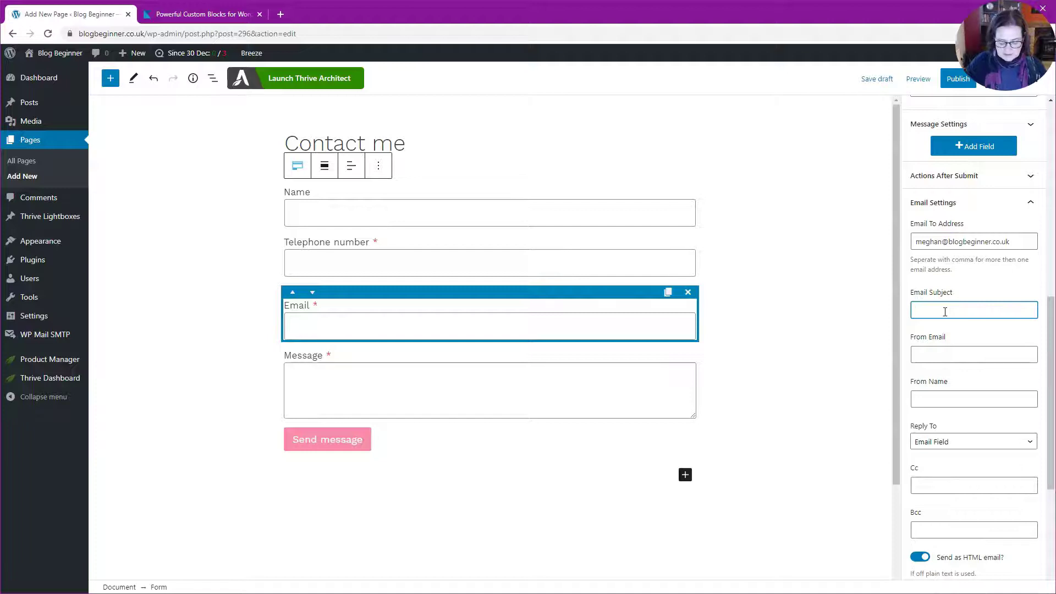
type("Contact form submission")
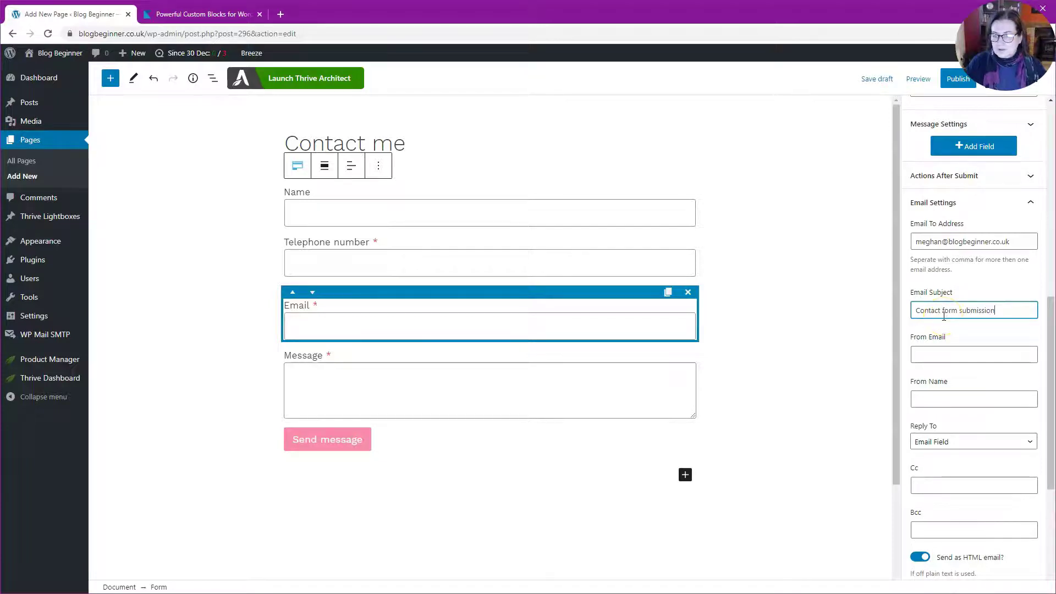
Review the recipient and sender address fields, then collapse the Email Settings panel.
left_click_drag(1015, 242, 899, 243)
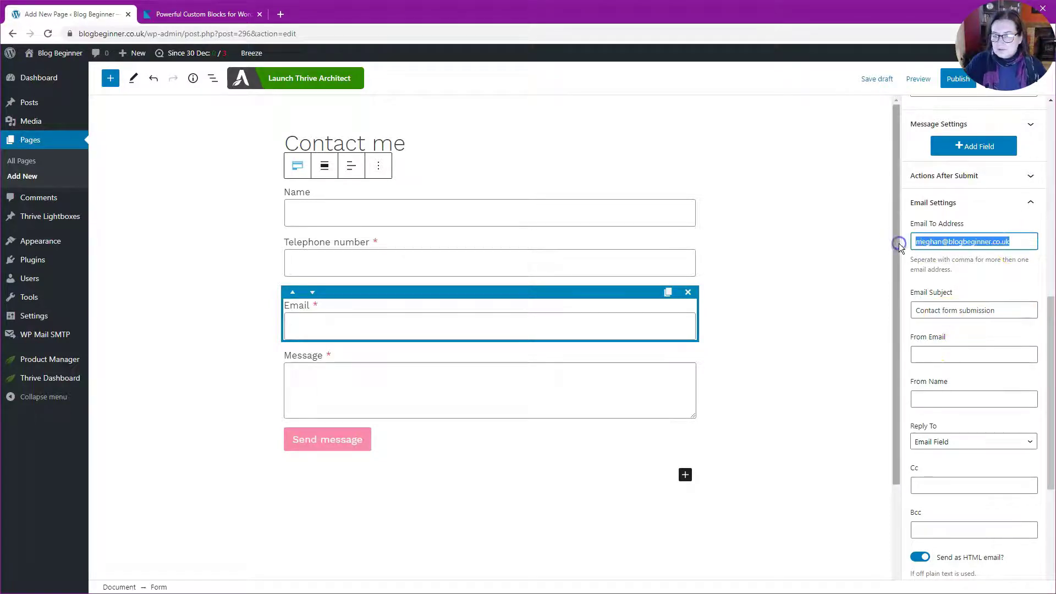
left_click(949, 355)
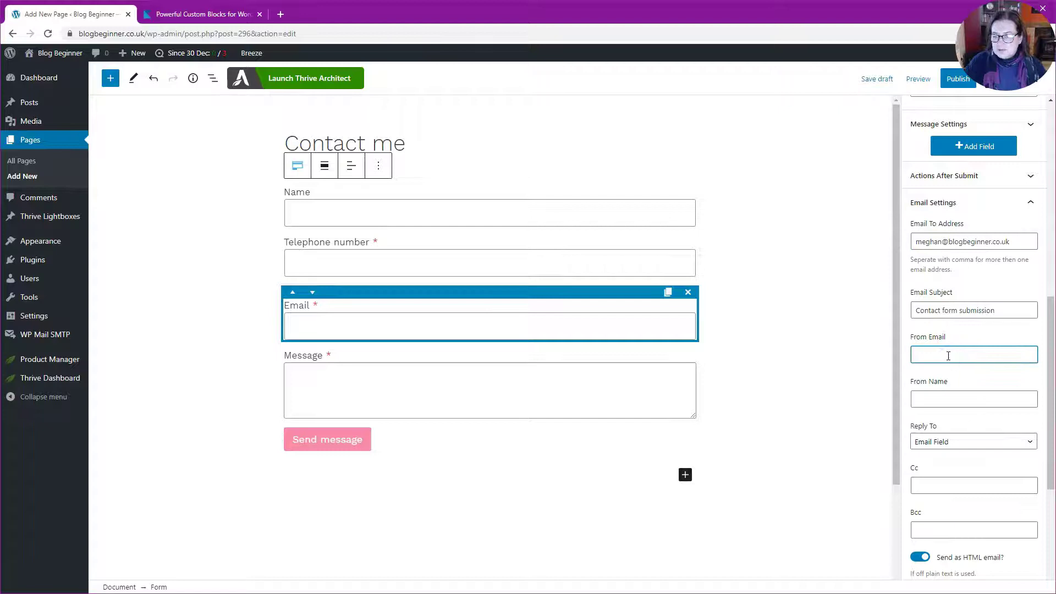
scroll(949, 355, "down", 2)
scroll(948, 355, "up", 4)
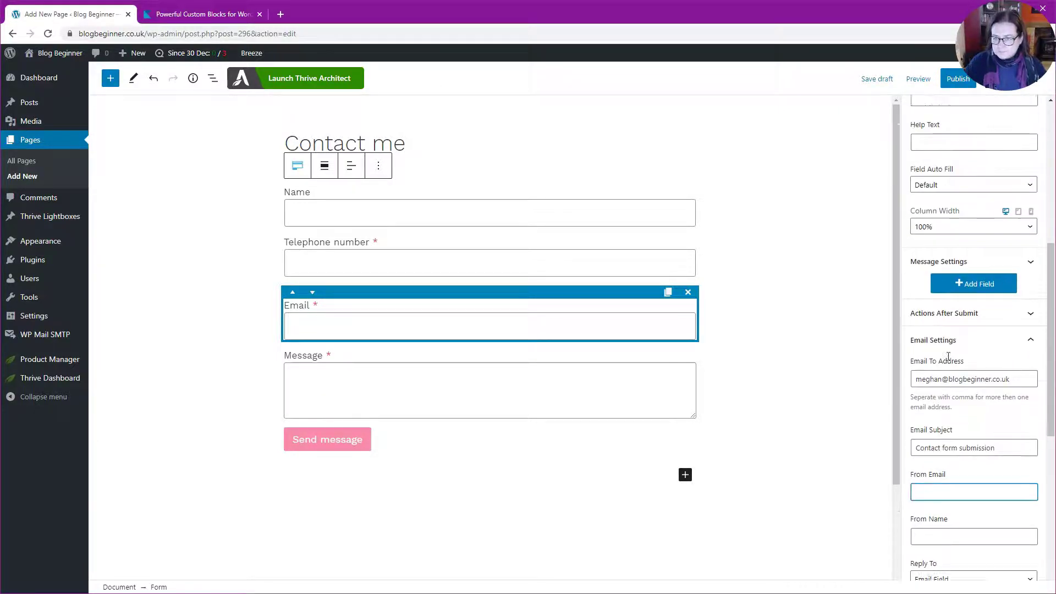
left_click(1031, 365)
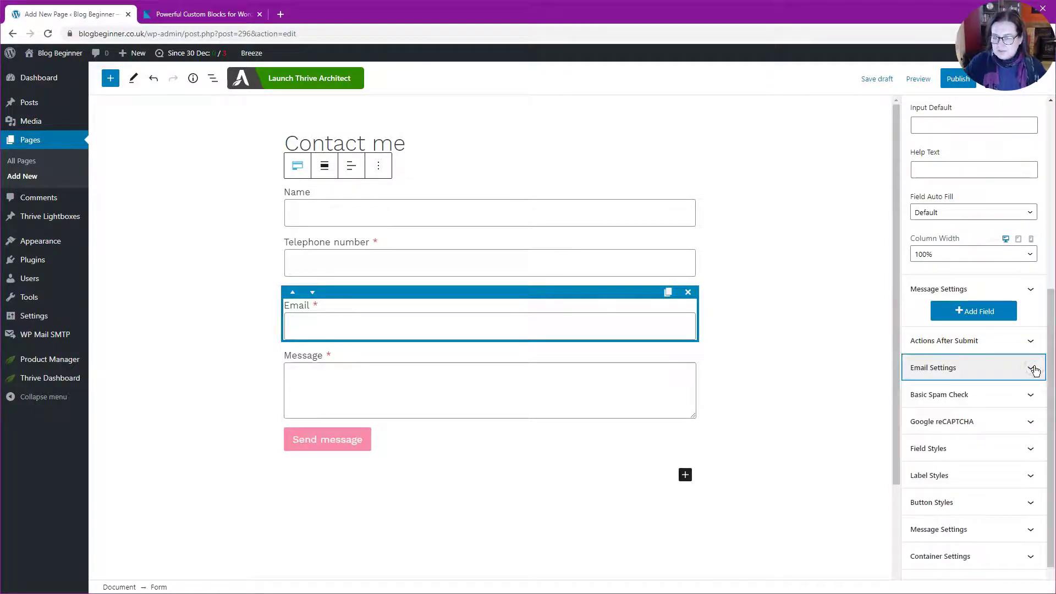
left_click(1031, 342)
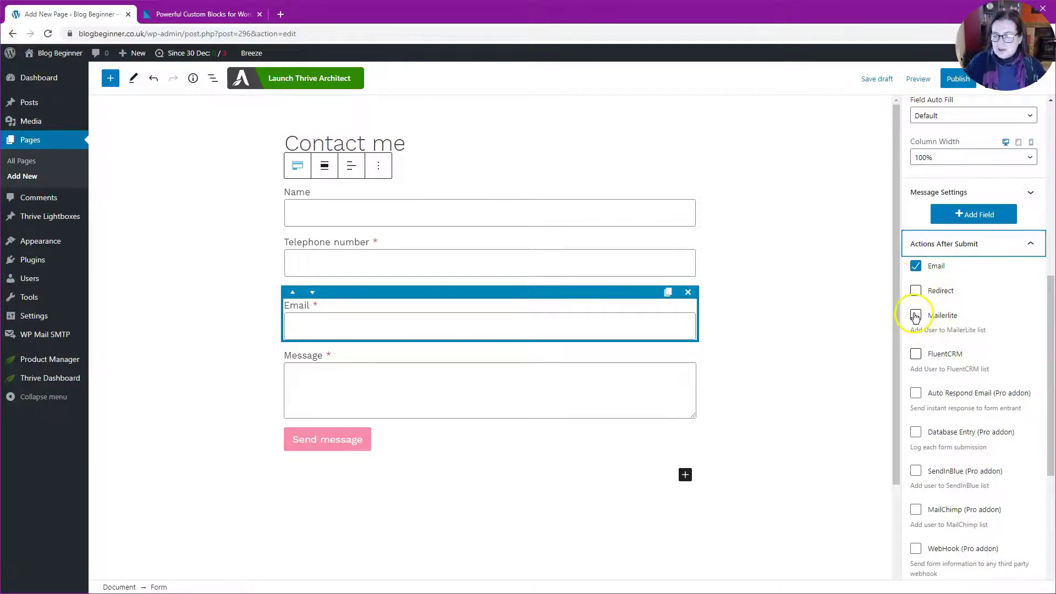
Toggle the Mailerlite action on and off, leaving Email as the only after-submit action.
left_click(916, 317)
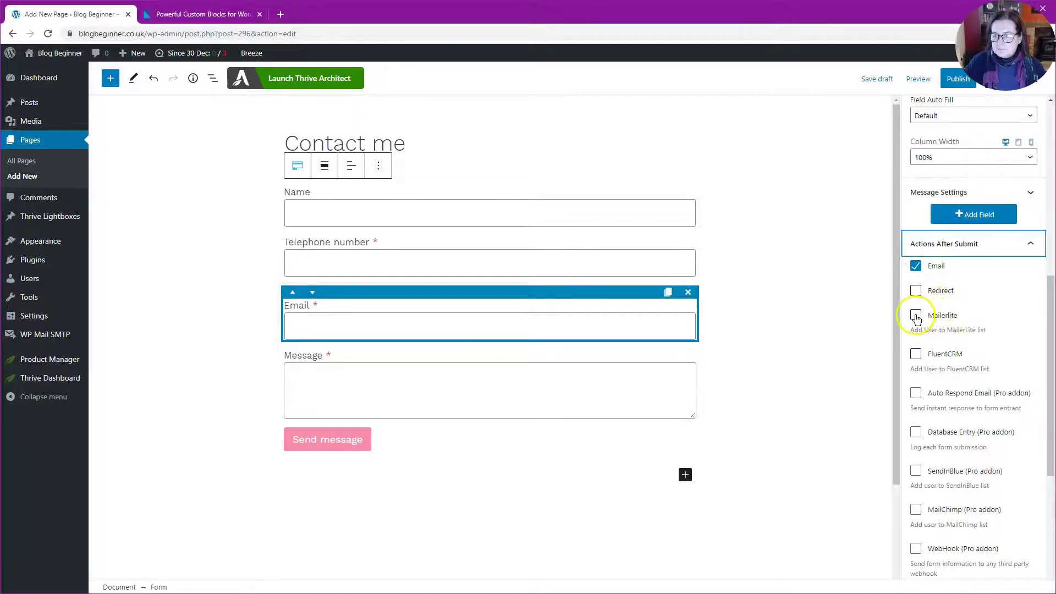
left_click(916, 317)
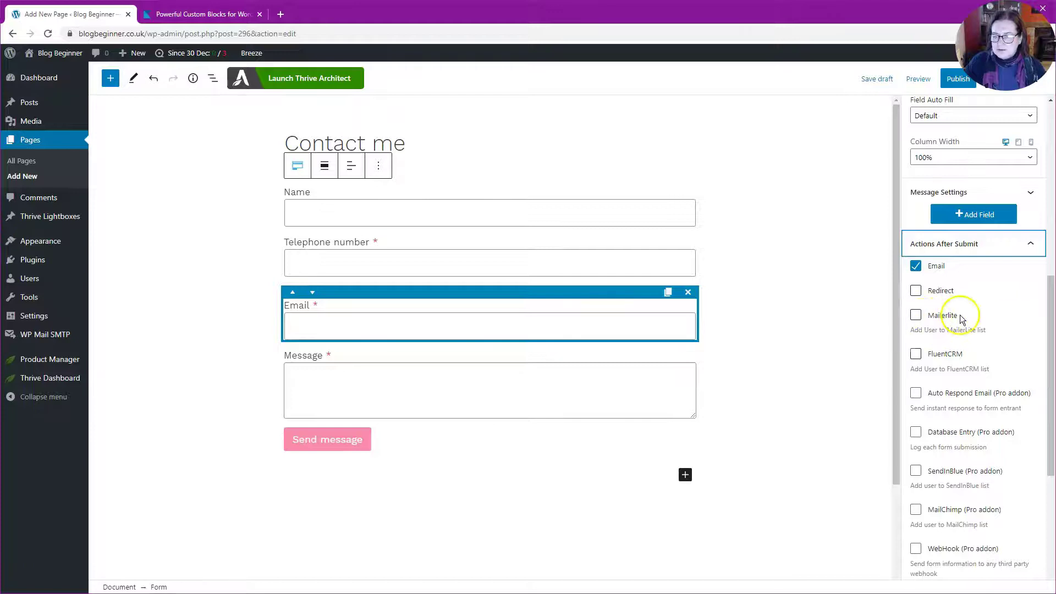
left_click(917, 316)
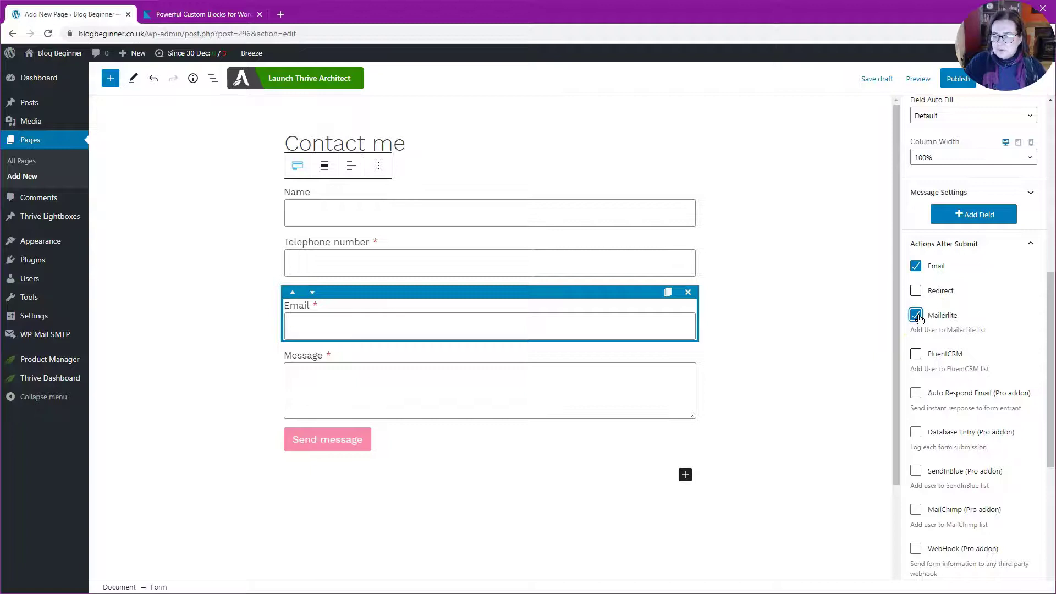
left_click(917, 316)
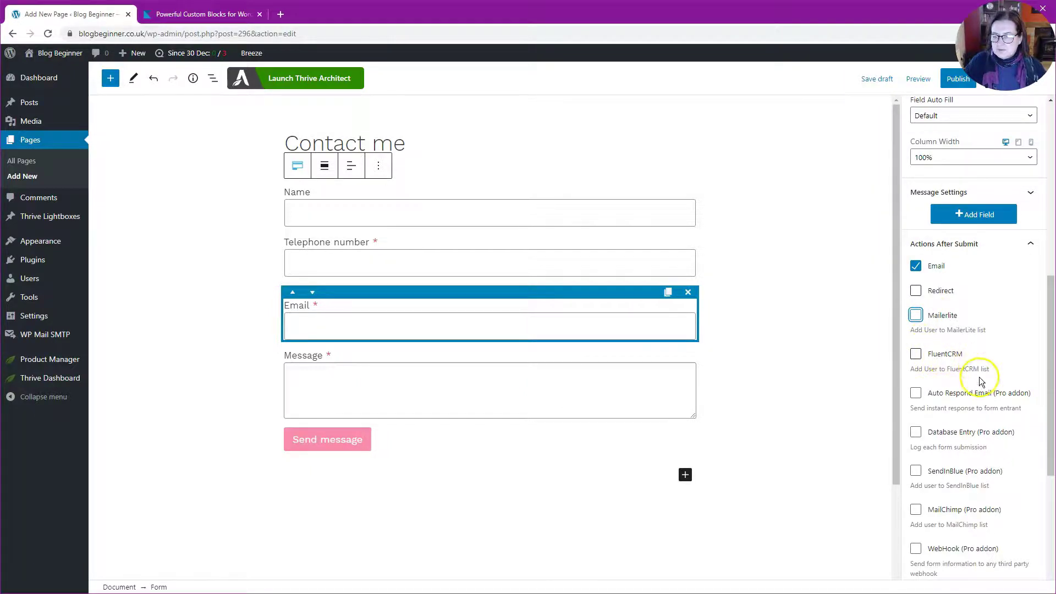
scroll(976, 377, "down", 1)
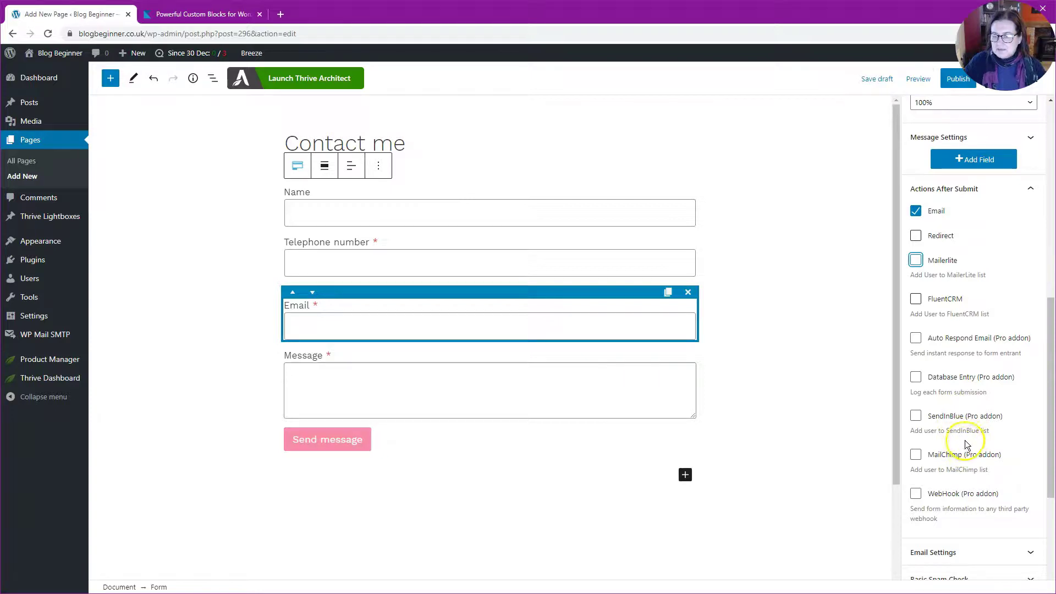
scroll(964, 441, "down", 3)
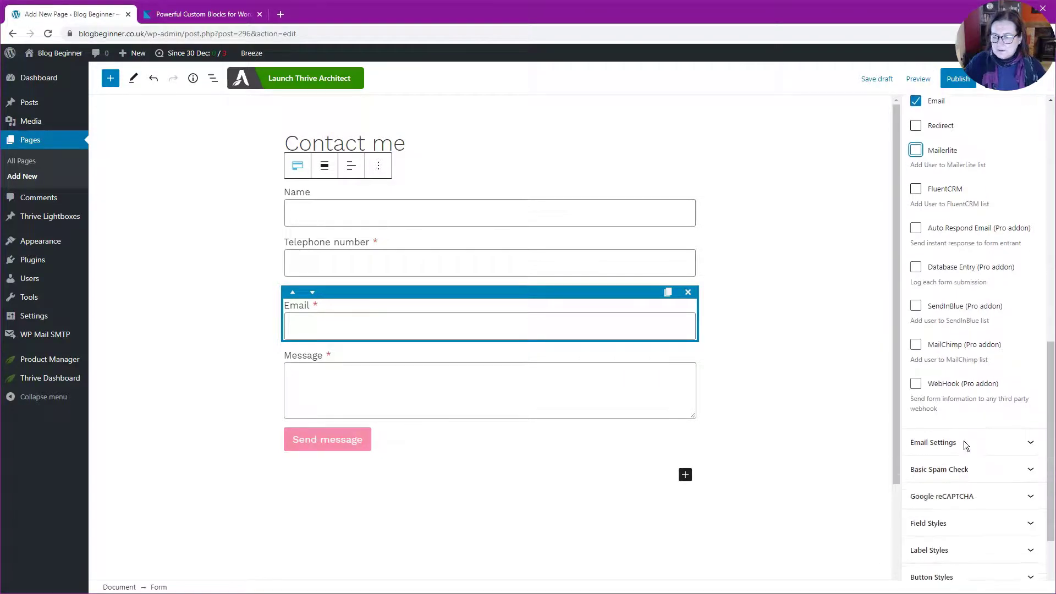
Collapse Email Settings and expand Basic Spam Check to confirm the honey pot check is on.
left_click(977, 388)
scroll(974, 385, "down", 3)
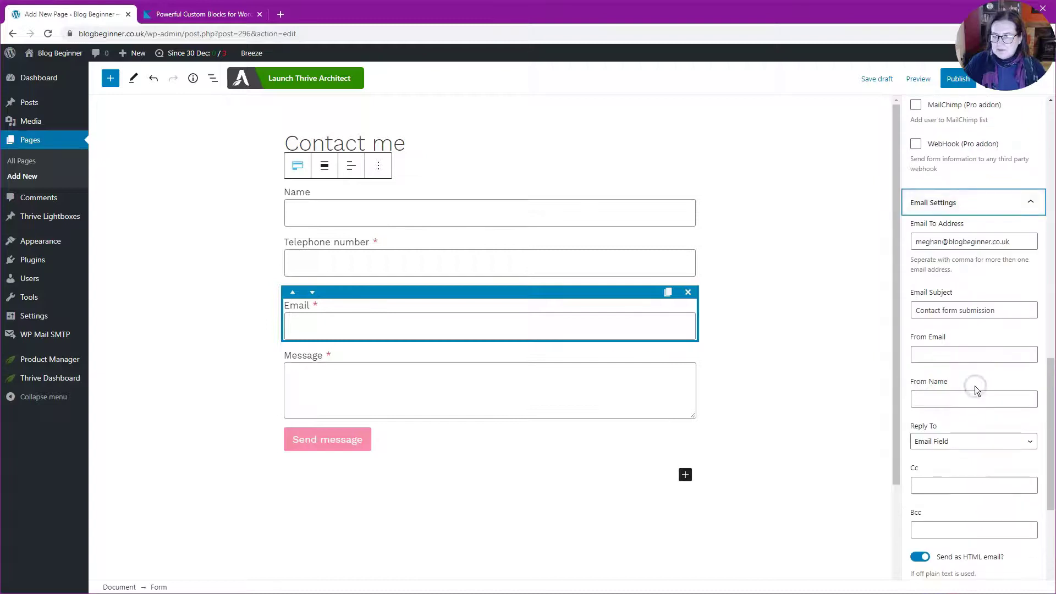
left_click(991, 205)
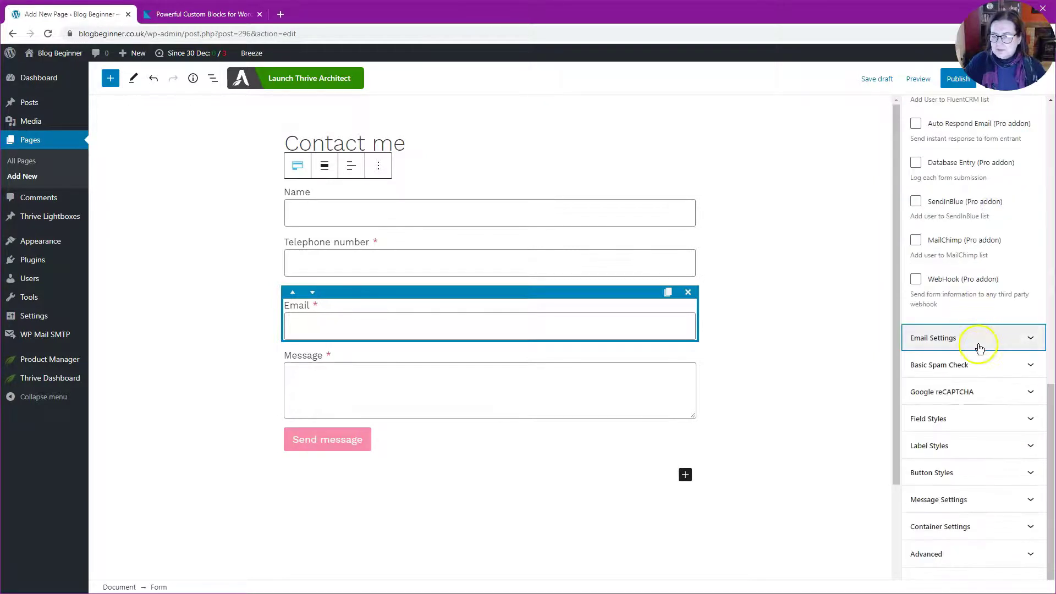
left_click(977, 365)
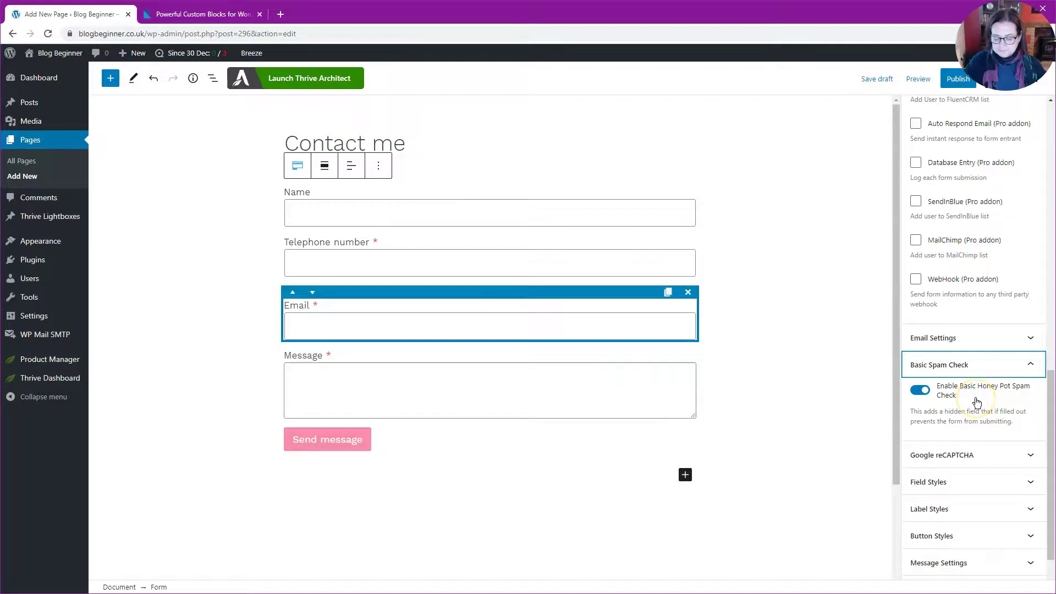
Collapse Basic Spam Check and review the Google reCAPTCHA options, leaving reCAPTCHA off.
left_click(1031, 366)
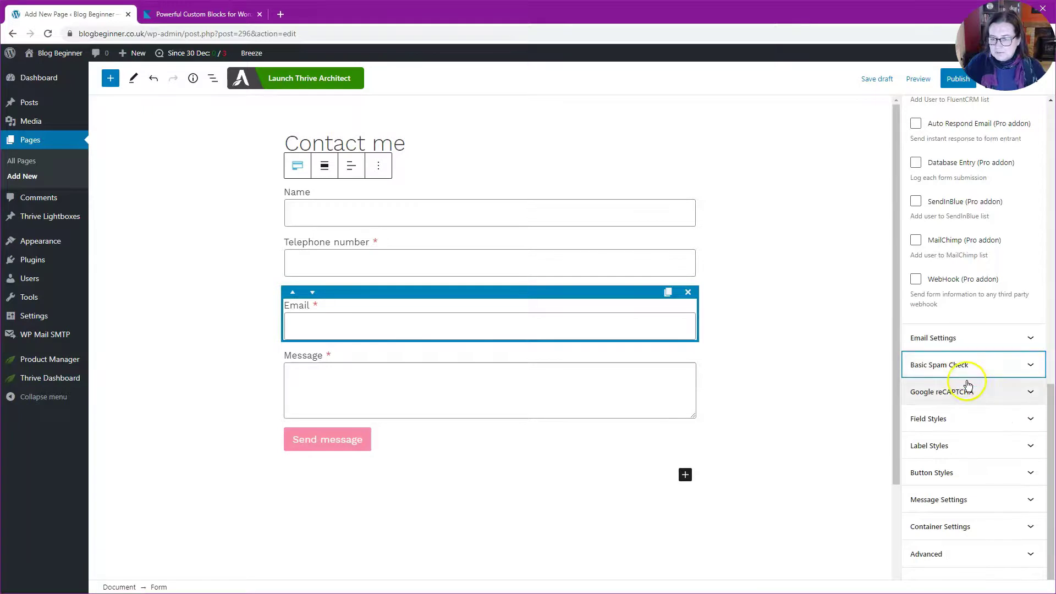
left_click(1032, 391)
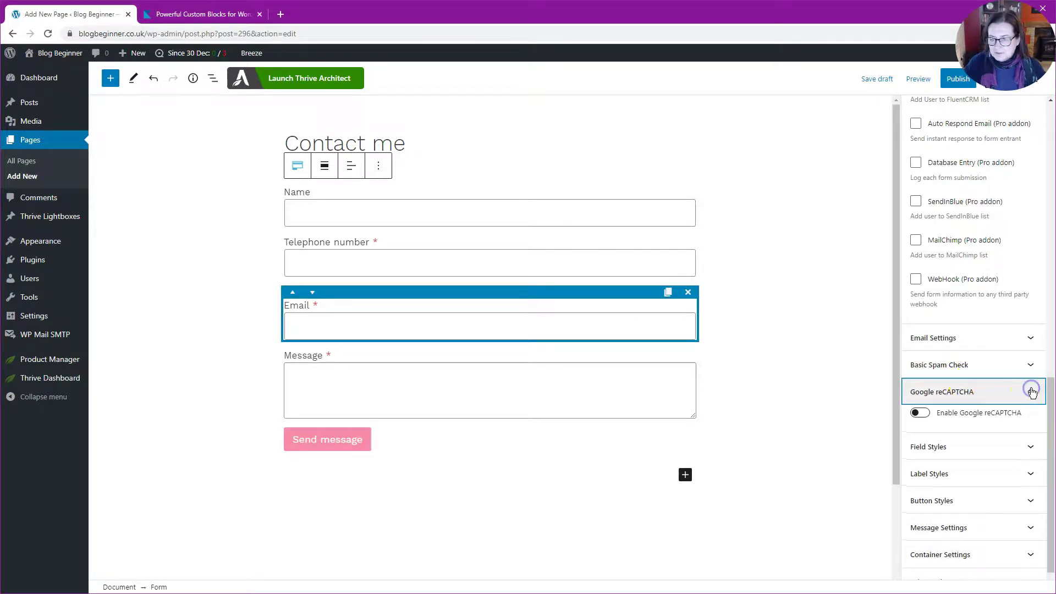
left_click(1033, 392)
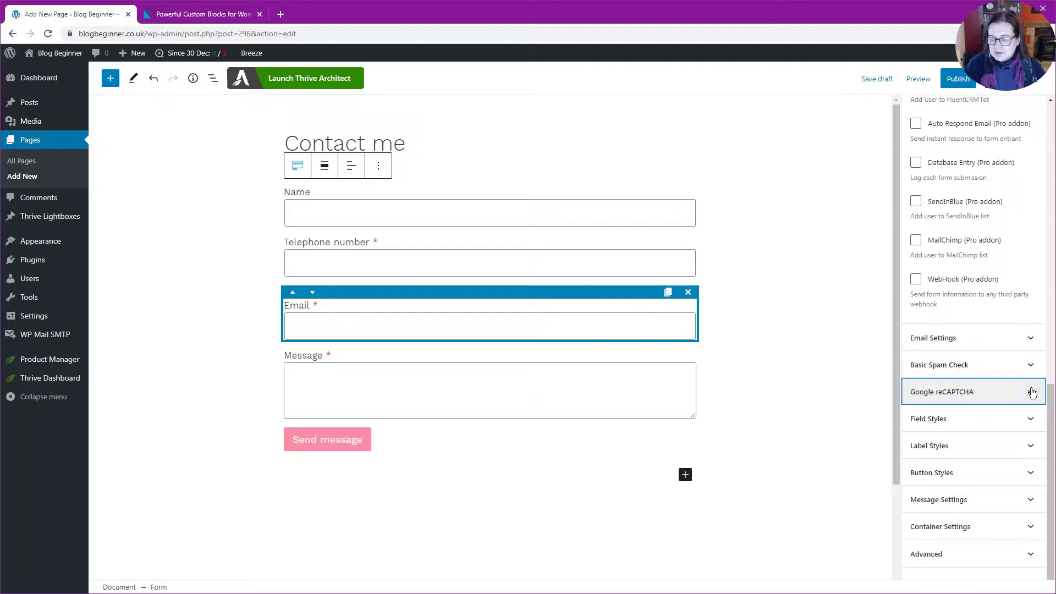
left_click(1032, 392)
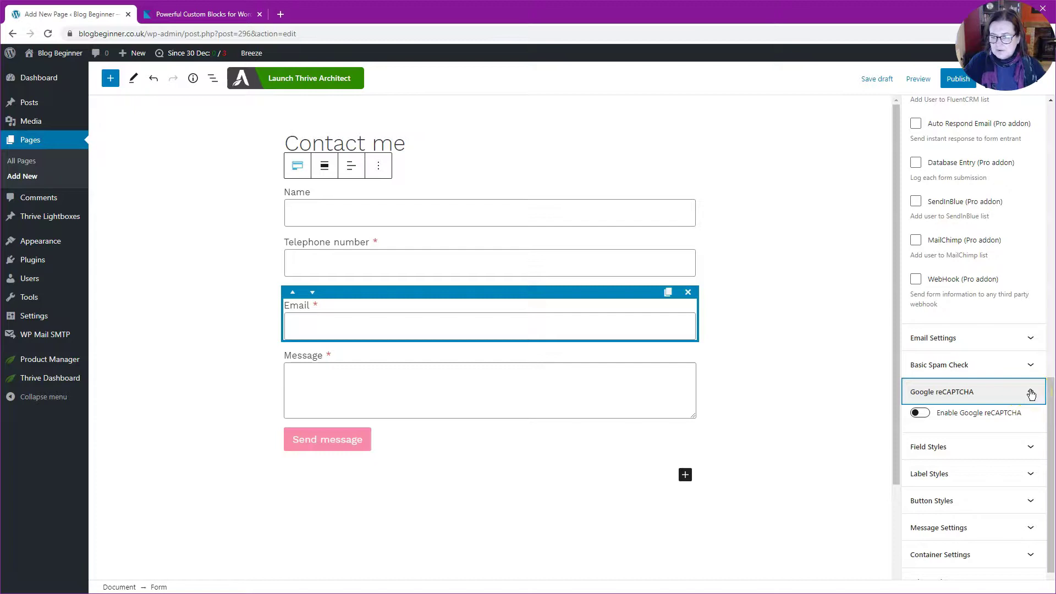
left_click(1030, 394)
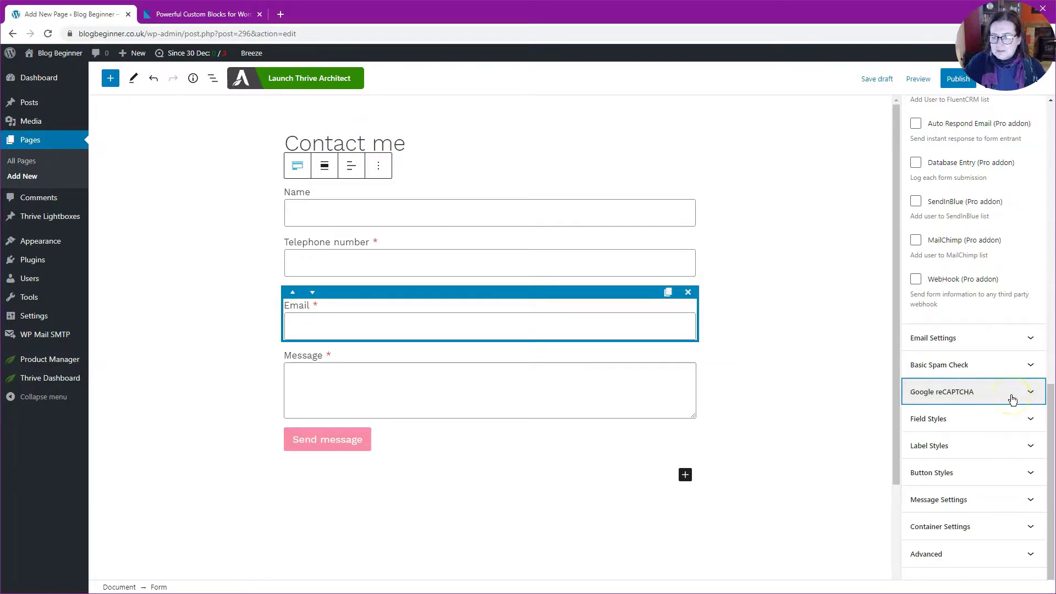
Review the form's Field Styles options, then collapse them and the after-submit actions.
left_click(1008, 418)
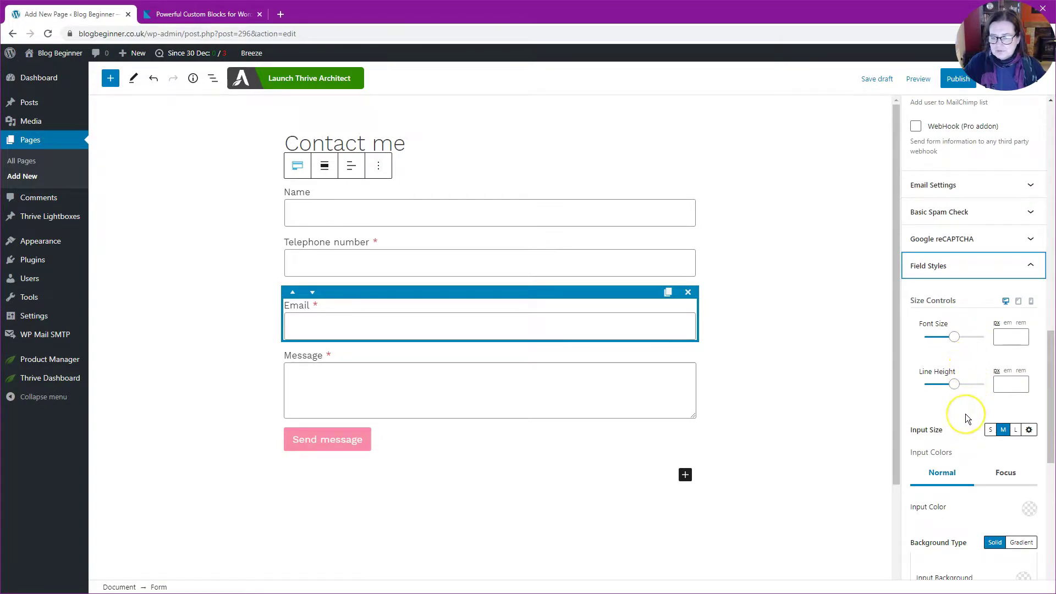
scroll(965, 413, "down", 3)
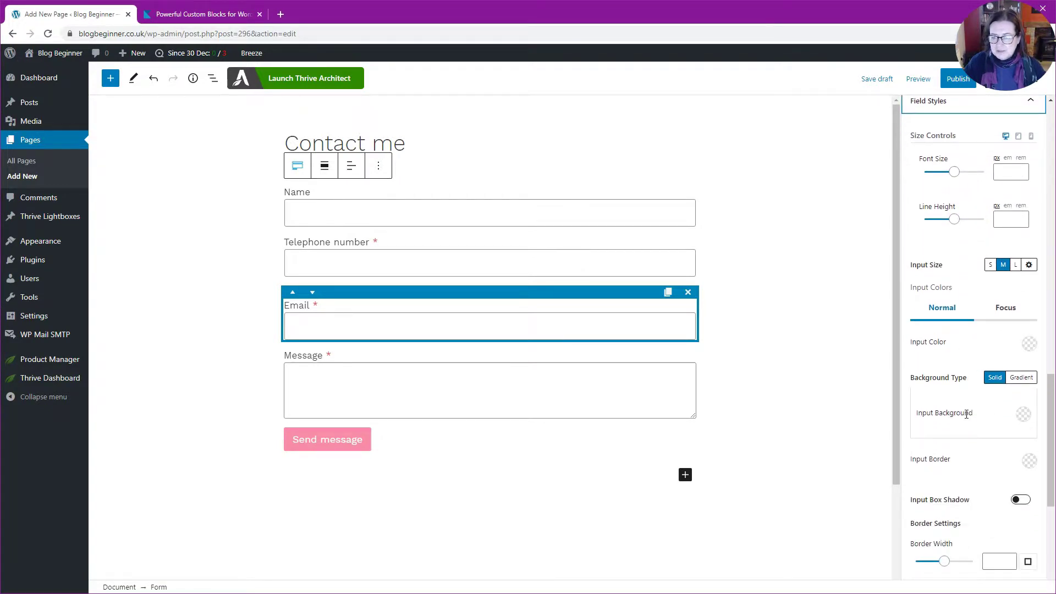
scroll(966, 413, "down", 2)
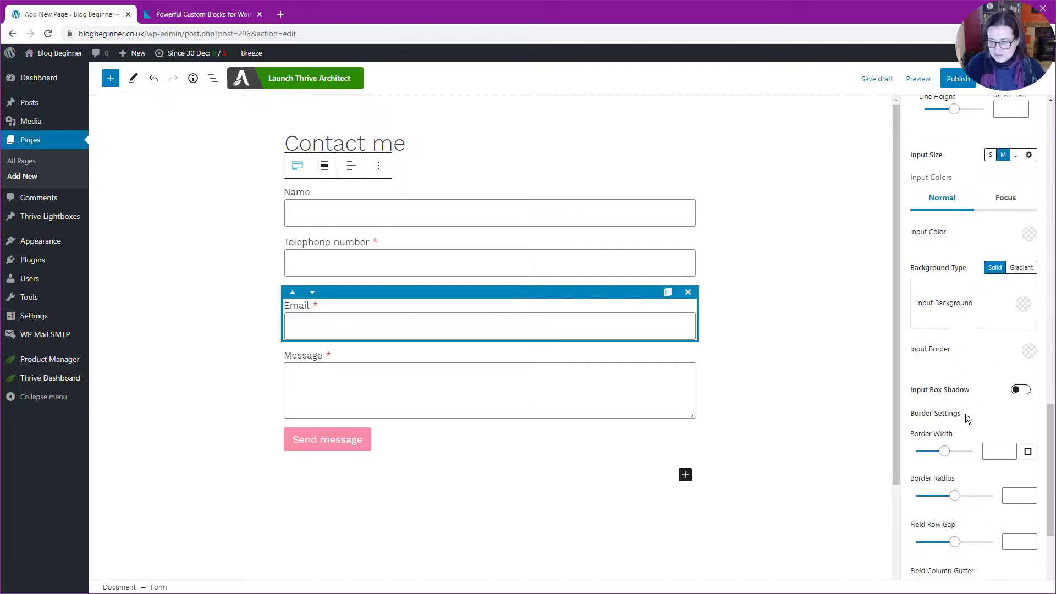
scroll(966, 415, "up", 5)
scroll(966, 414, "up", 1)
left_click(991, 377)
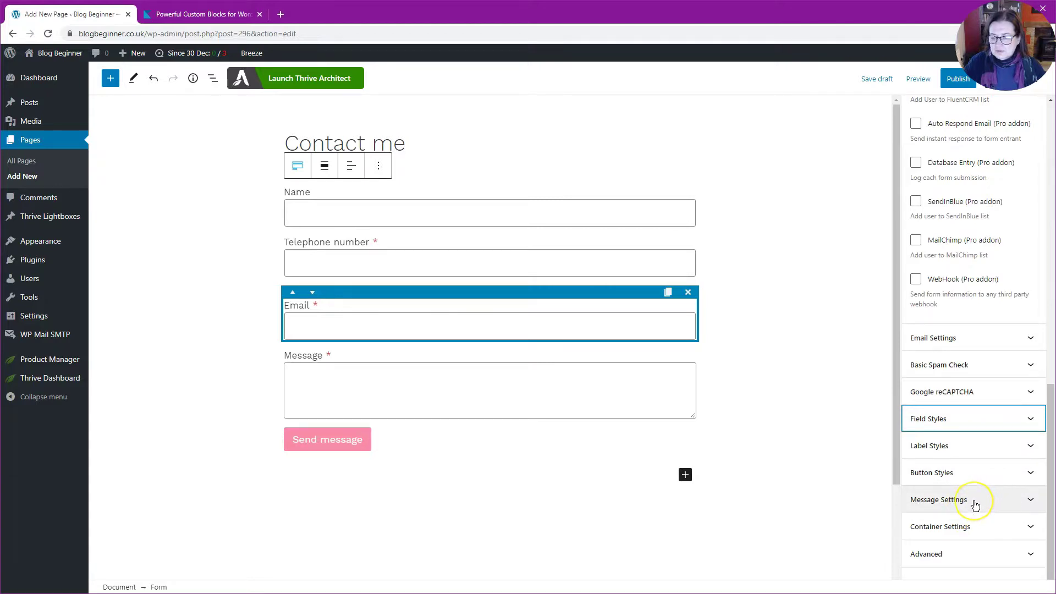
scroll(976, 500, "up", 8)
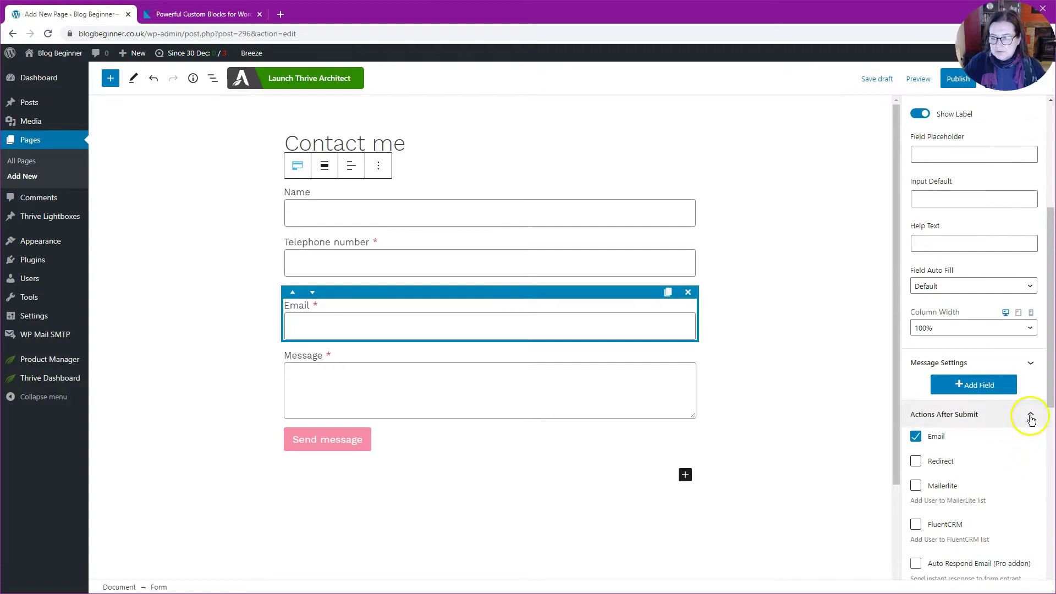
left_click(1031, 418)
scroll(1027, 412, "up", 5)
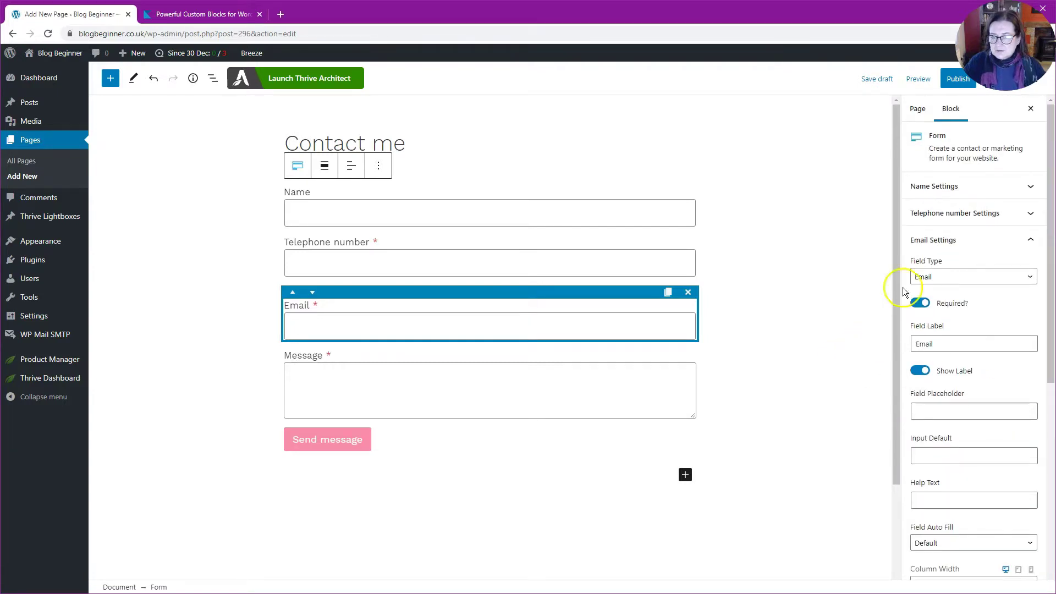
Publish the Contact me page and view it live.
left_click(958, 78)
left_click(955, 79)
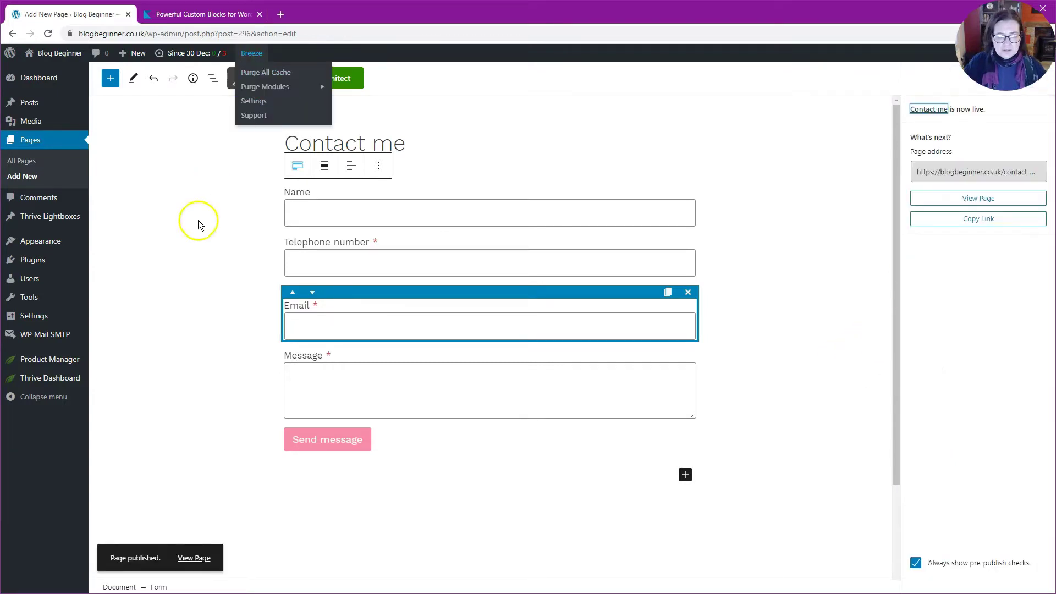
left_click(192, 560)
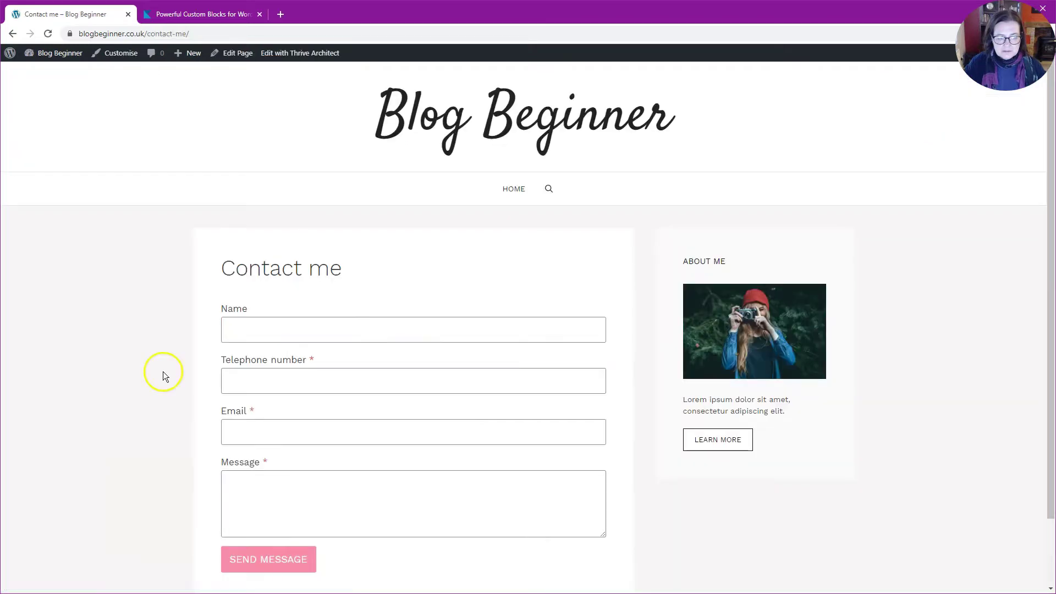
Submit a test entry with a name, telephone number, email and 'this is a message from me'.
left_click(536, 324)
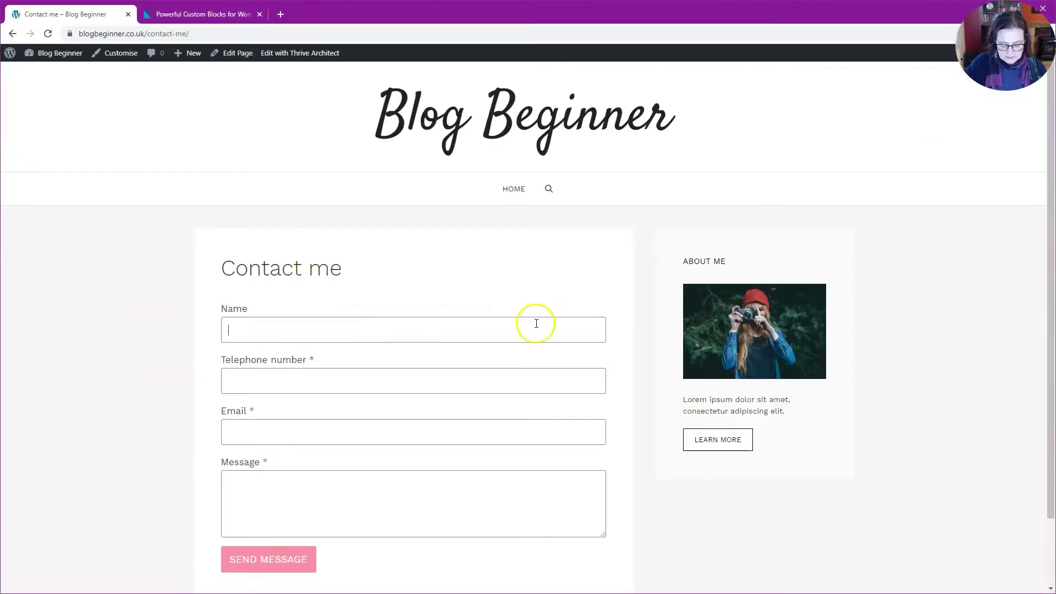
type("meghan")
key("Tab")
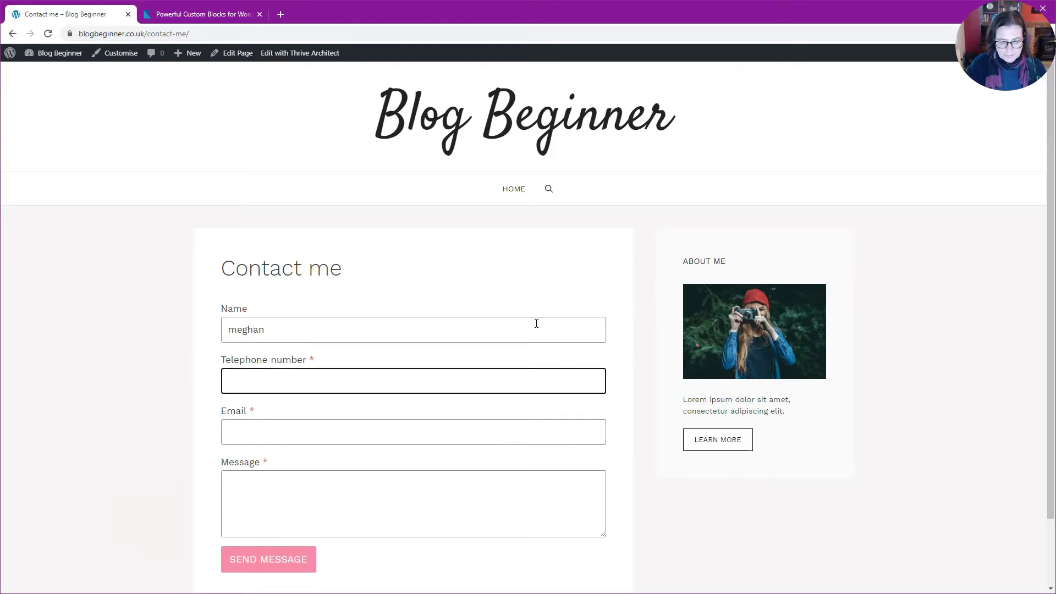
type("123")
key("Tab")
key("Tab")
type("this is a message from me")
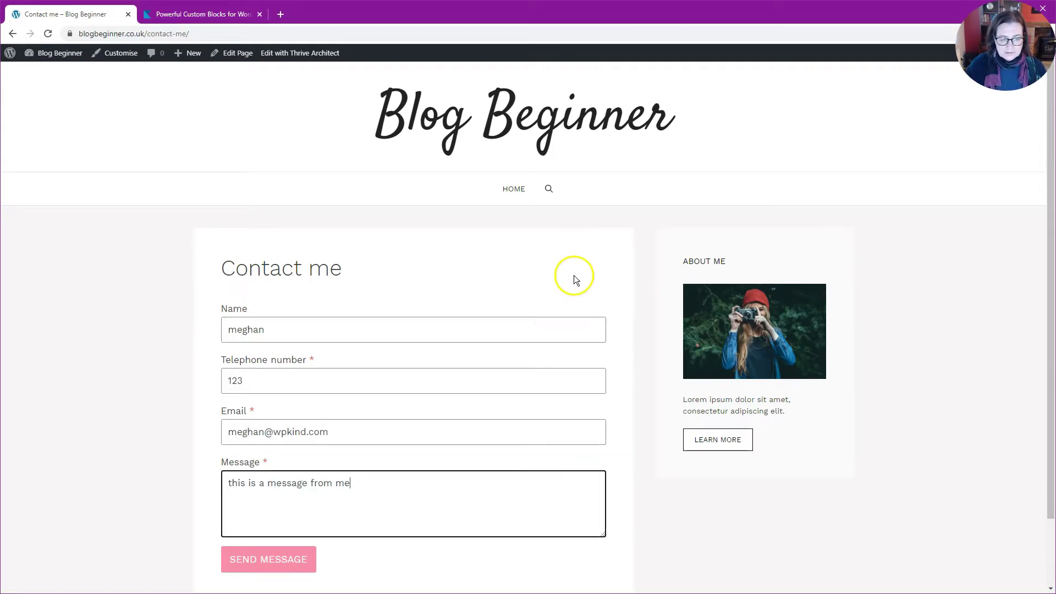
scroll(501, 299, "down", 2)
left_click(260, 487)
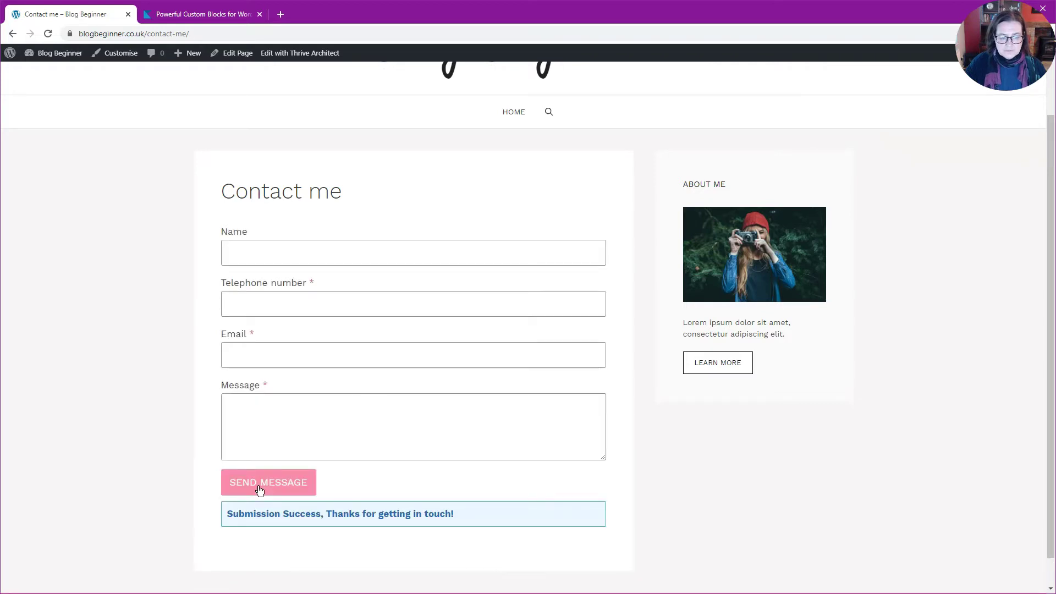
left_click(391, 394)
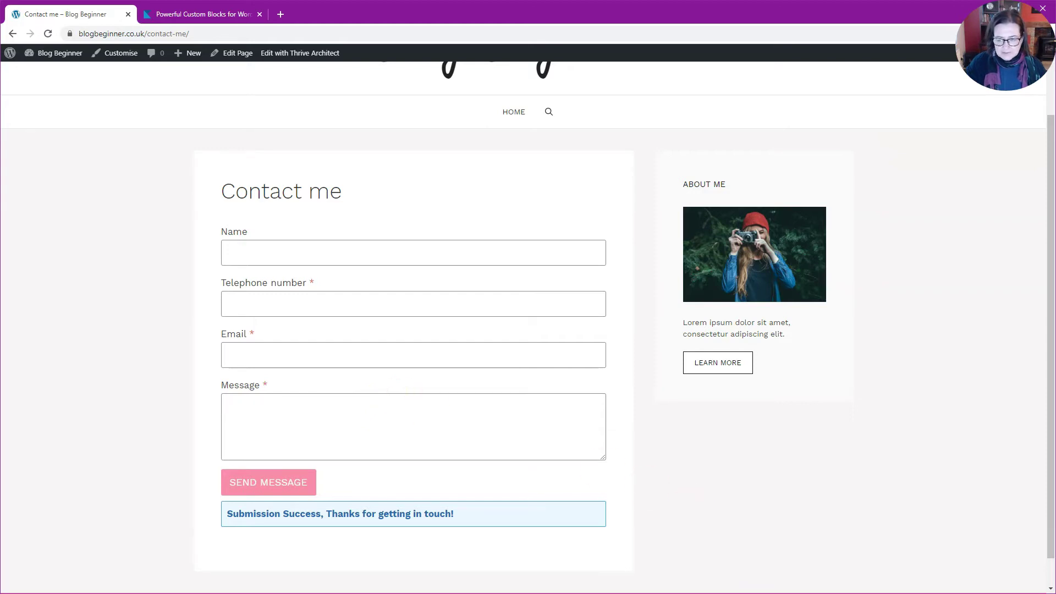
Open Gmail and read the Contact form submission email's listed fields.
left_click(989, 586)
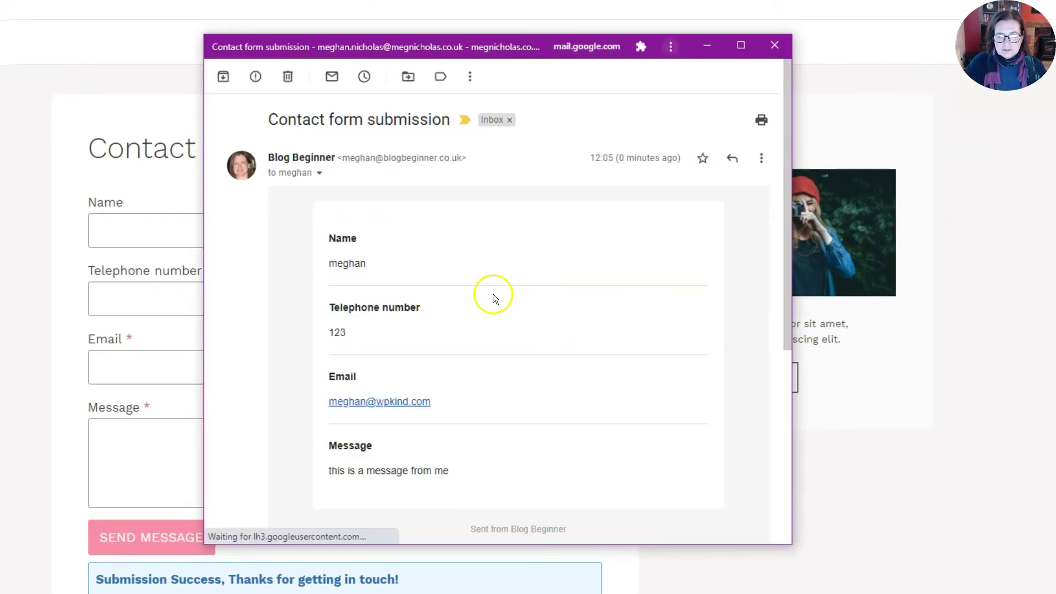
scroll(430, 336, "down", 3)
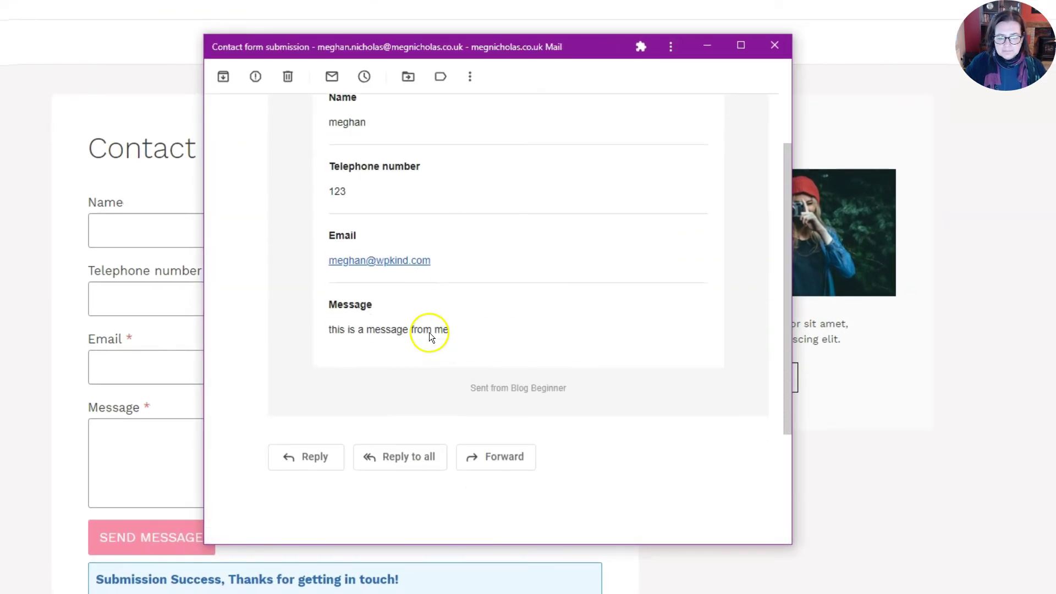